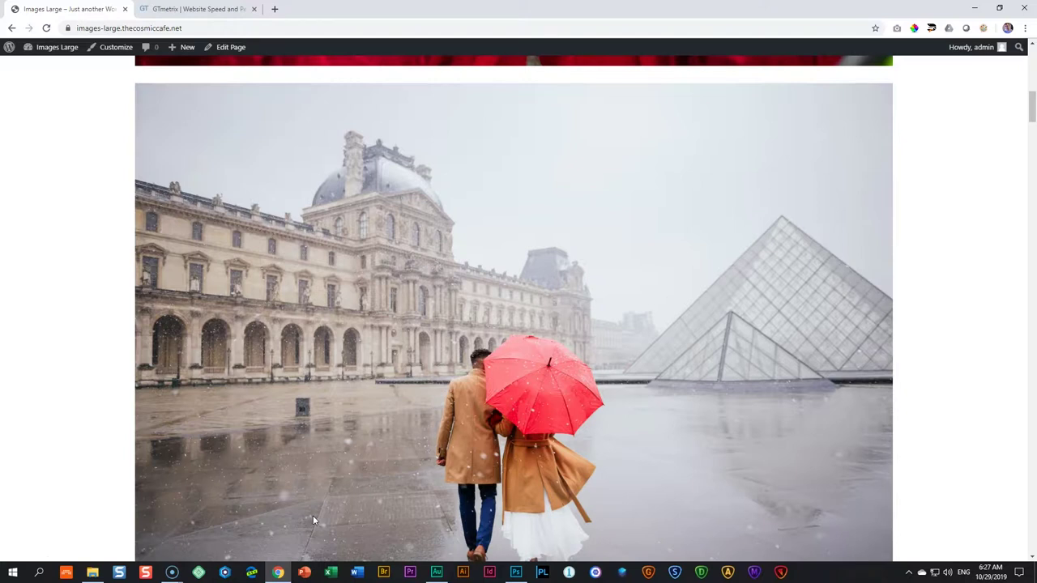
# Look through the large photos on the Images Large page, from the first one to the last
pyautogui.scroll(5, 313, 516)
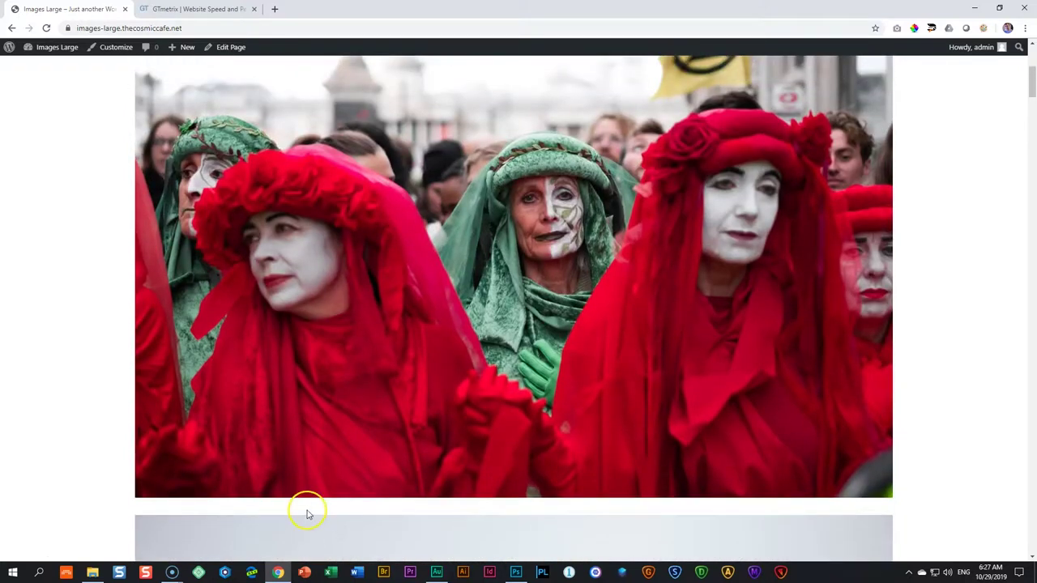
pyautogui.scroll(1, 308, 513)
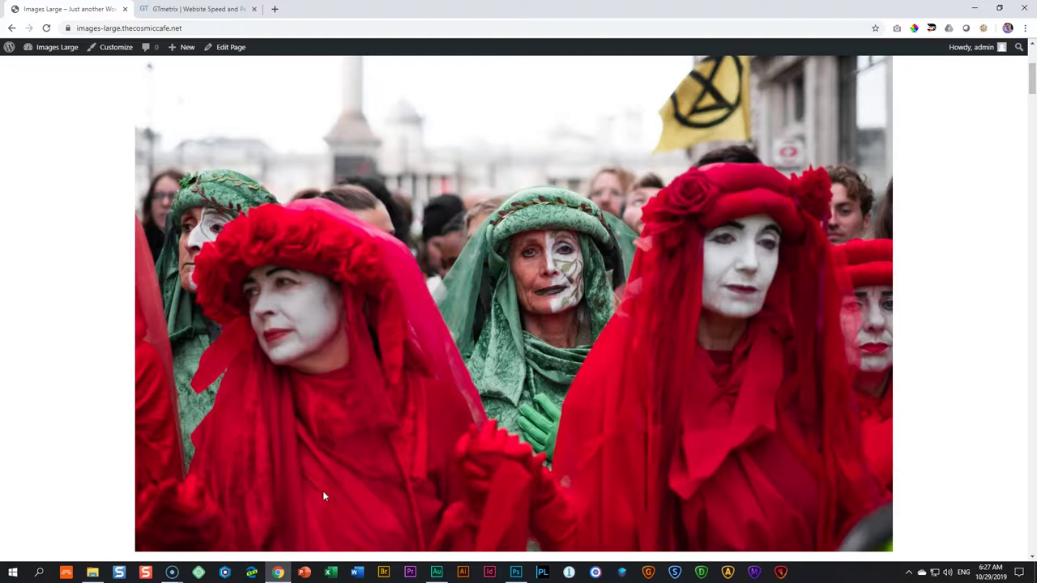
pyautogui.scroll(-12, 325, 496)
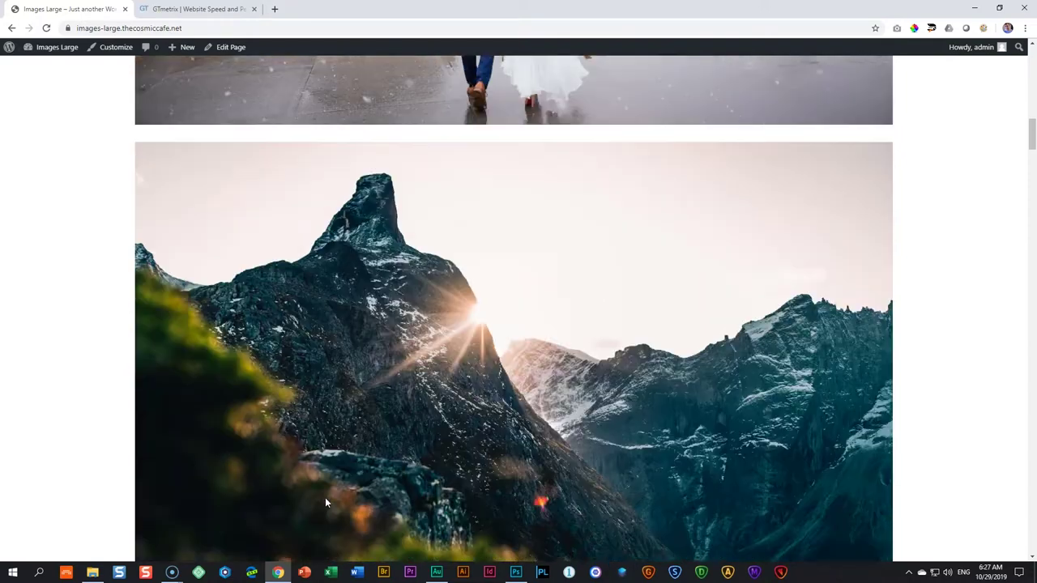
pyautogui.scroll(-12, 325, 498)
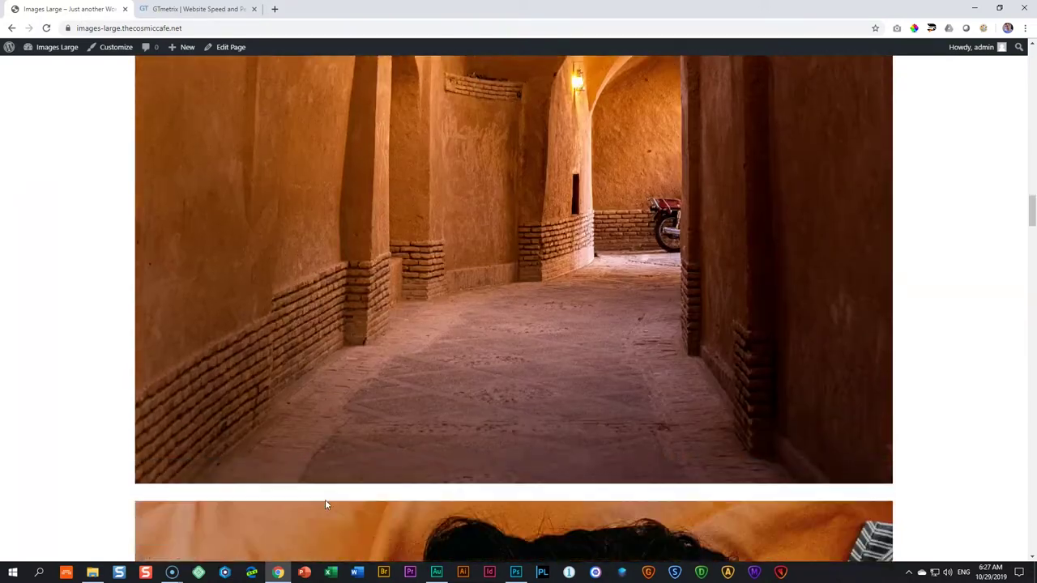
pyautogui.scroll(-12, 325, 505)
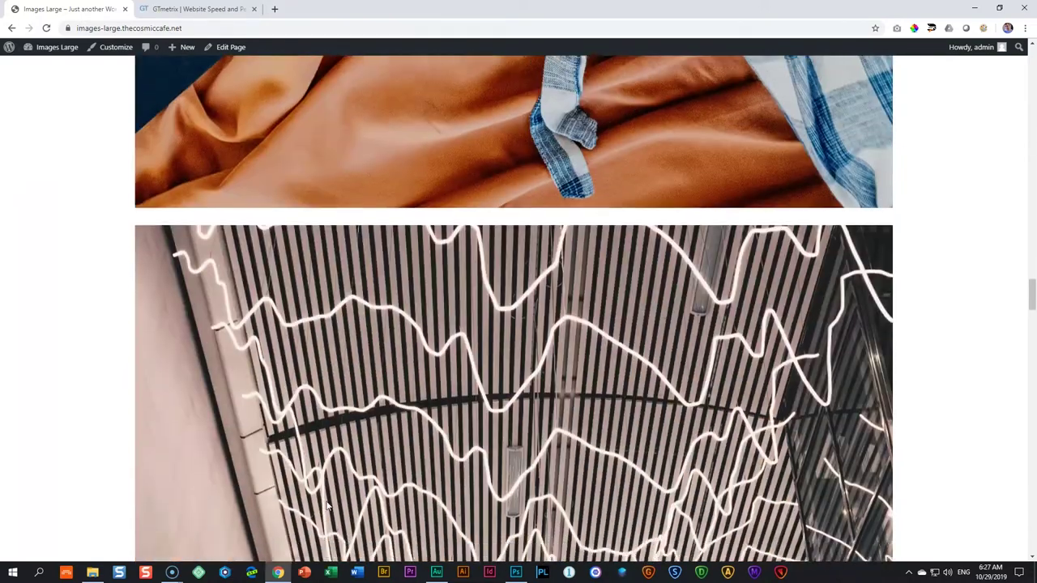
pyautogui.scroll(-12, 327, 507)
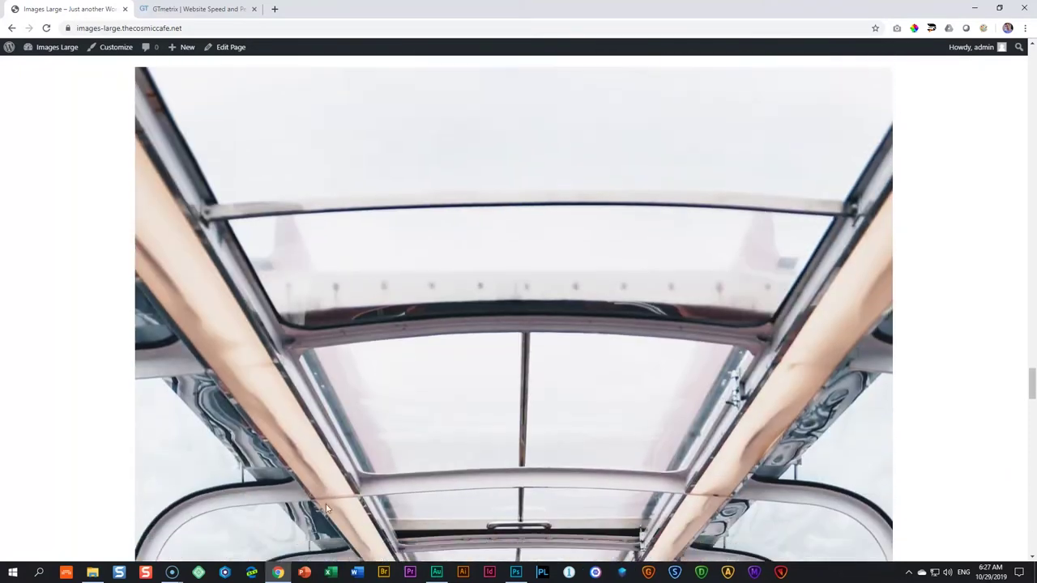
pyautogui.scroll(-12, 326, 504)
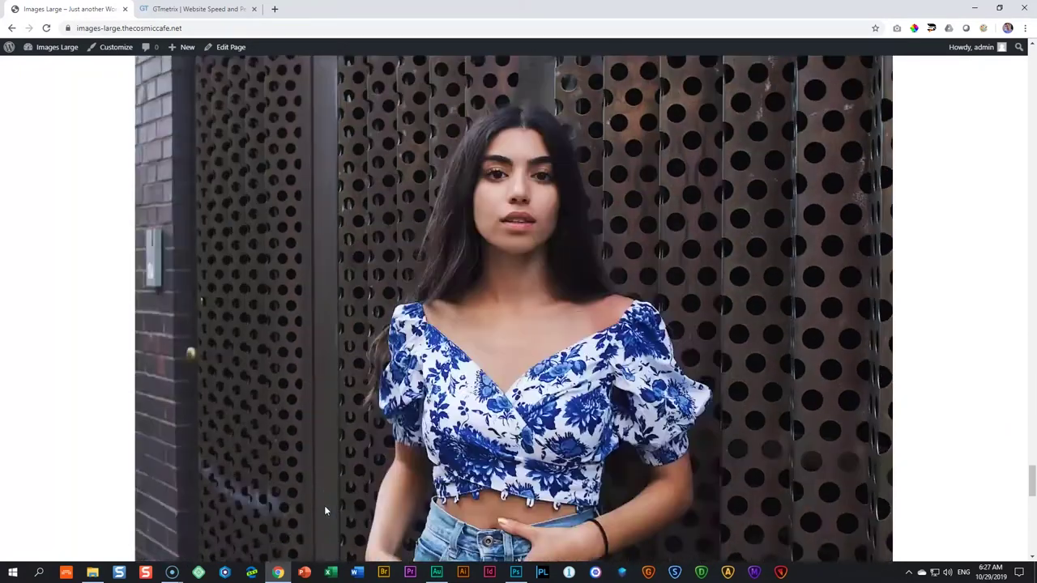
pyautogui.scroll(-5, 324, 509)
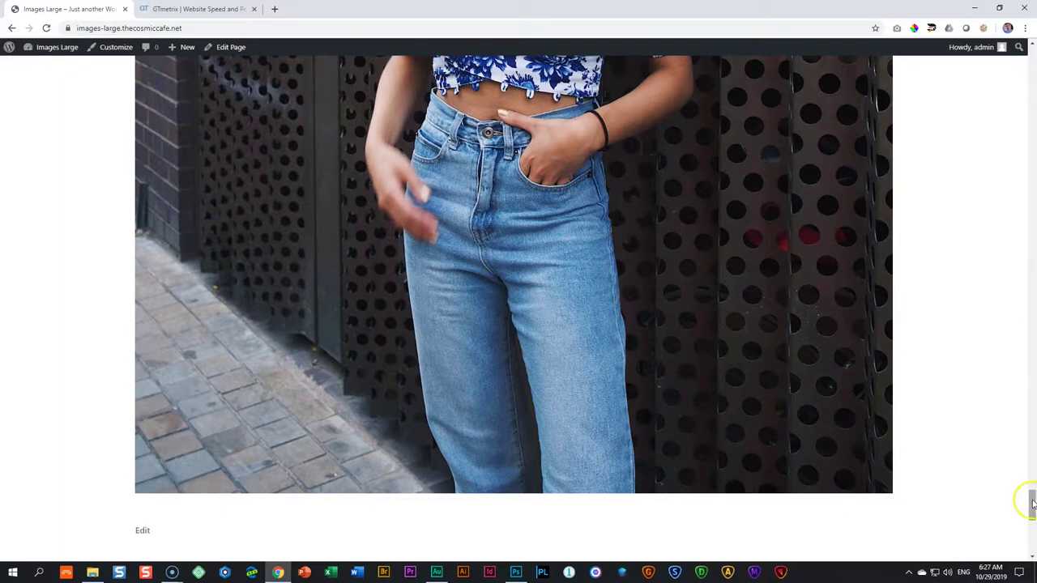
pyautogui.moveTo(1033, 502); pyautogui.dragTo(1033, 84)
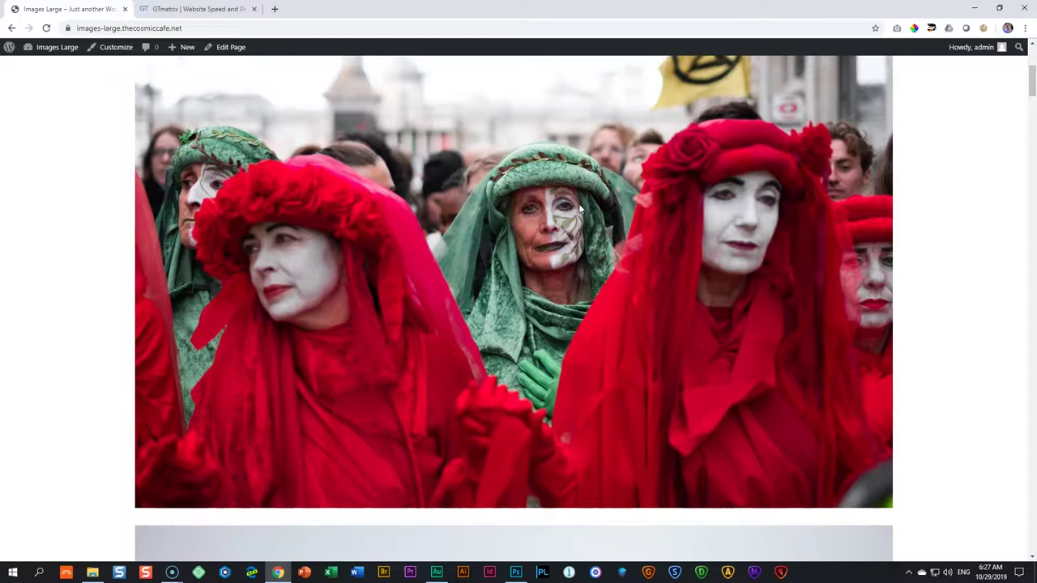
# Reload the page and examine how each large photo loads, going down the page to the footer
pyautogui.press('F5')
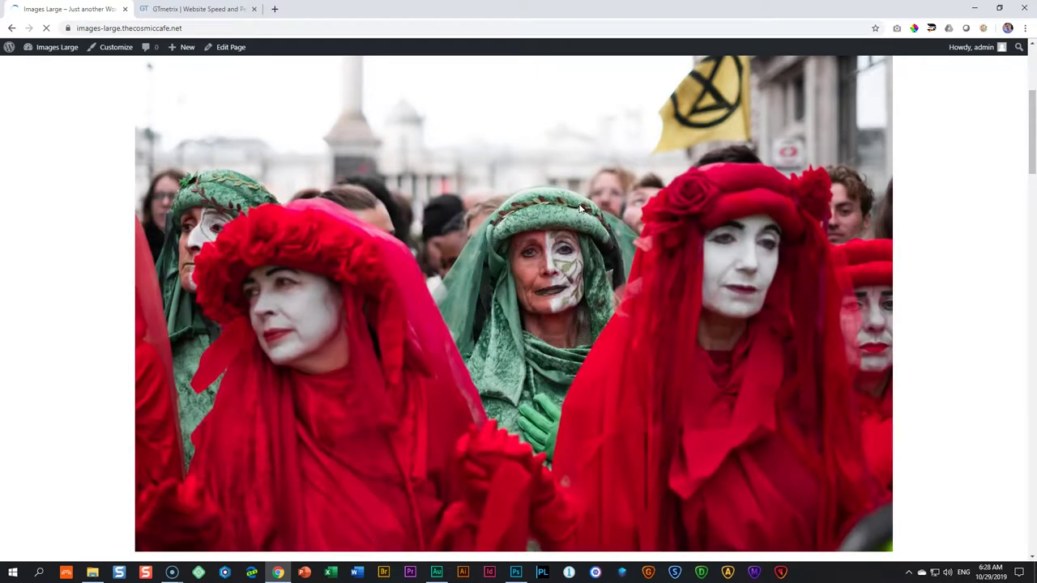
pyautogui.scroll(-6, 579, 209)
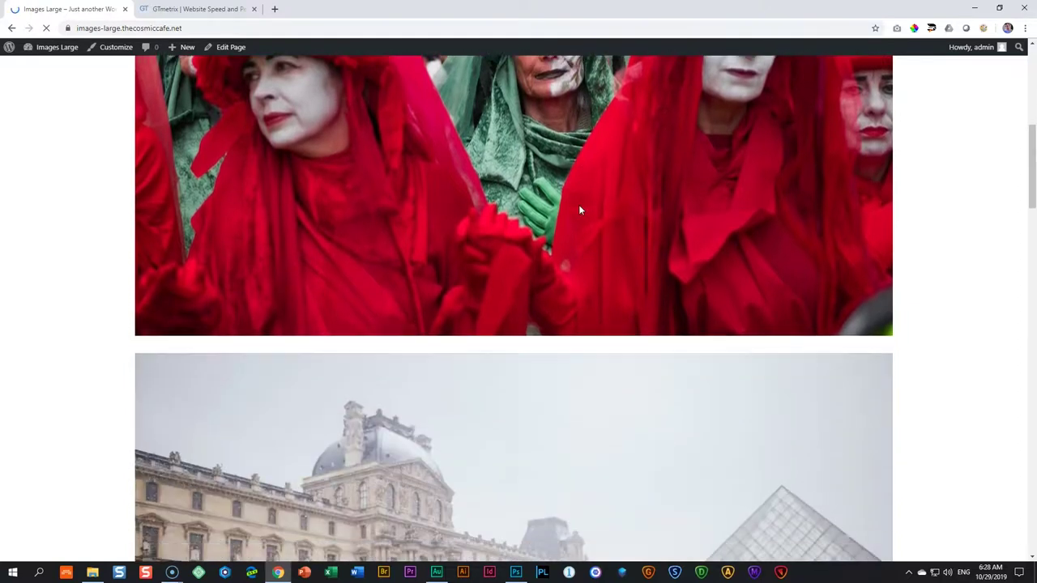
pyautogui.scroll(-6, 578, 211)
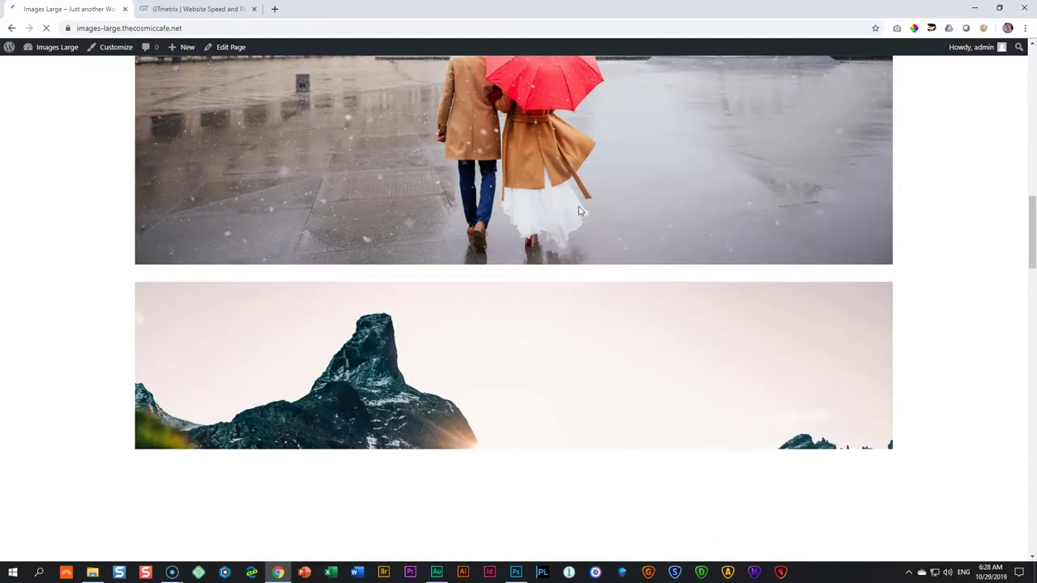
pyautogui.scroll(-2, 578, 211)
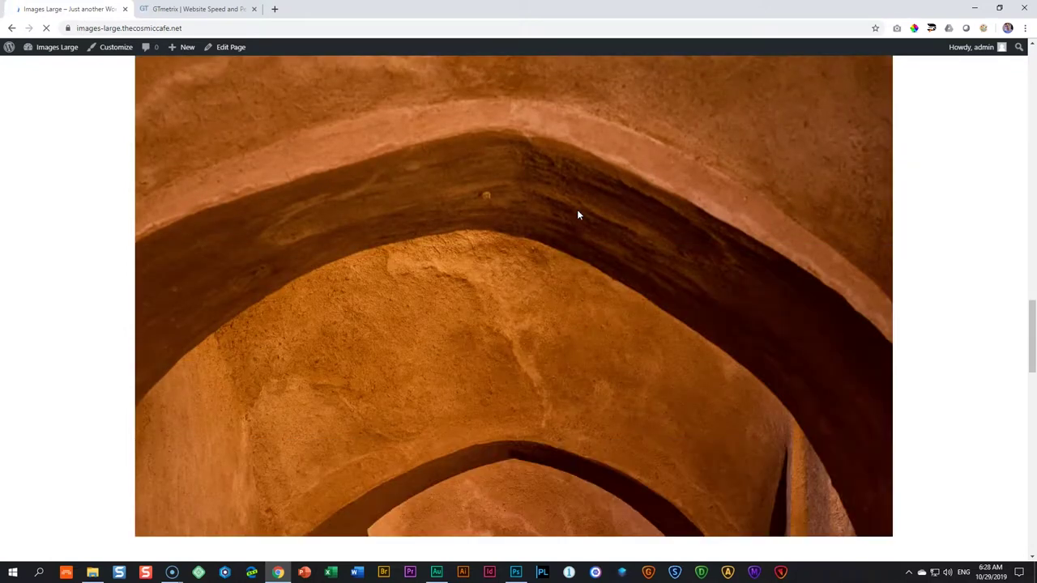
pyautogui.scroll(-3, 597, 219)
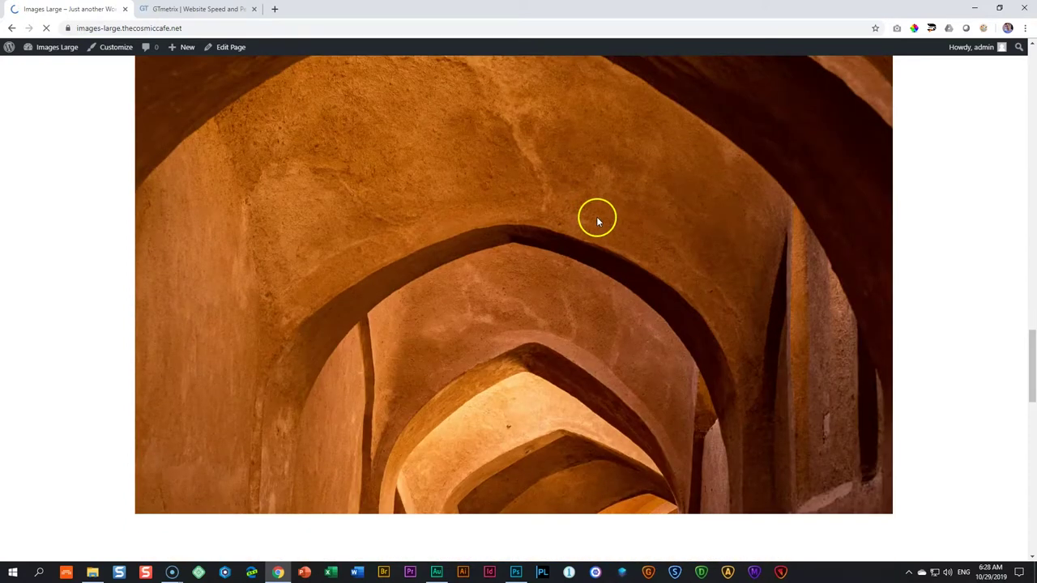
pyautogui.scroll(-2, 597, 221)
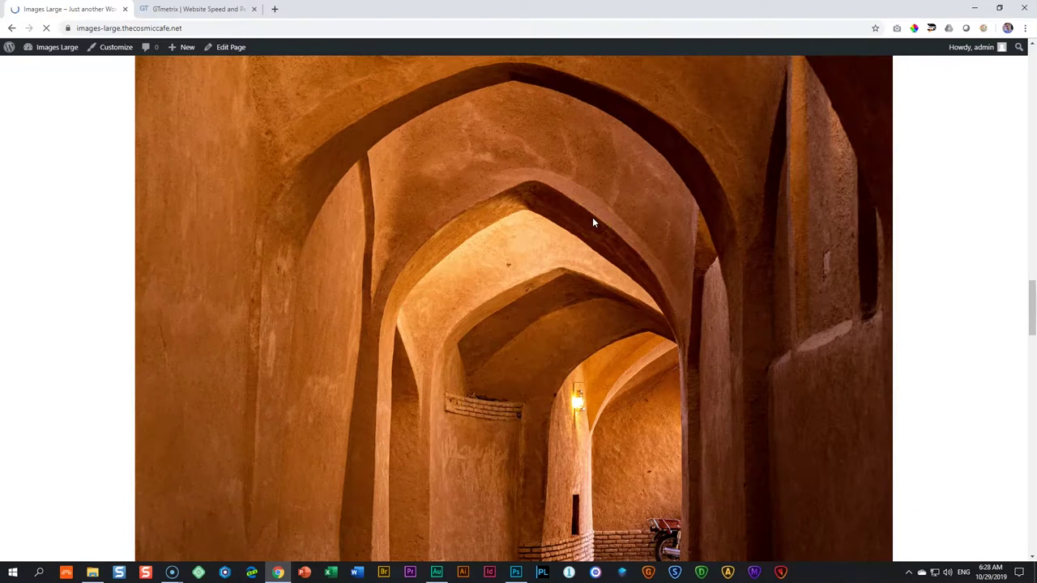
pyautogui.scroll(-3, 607, 232)
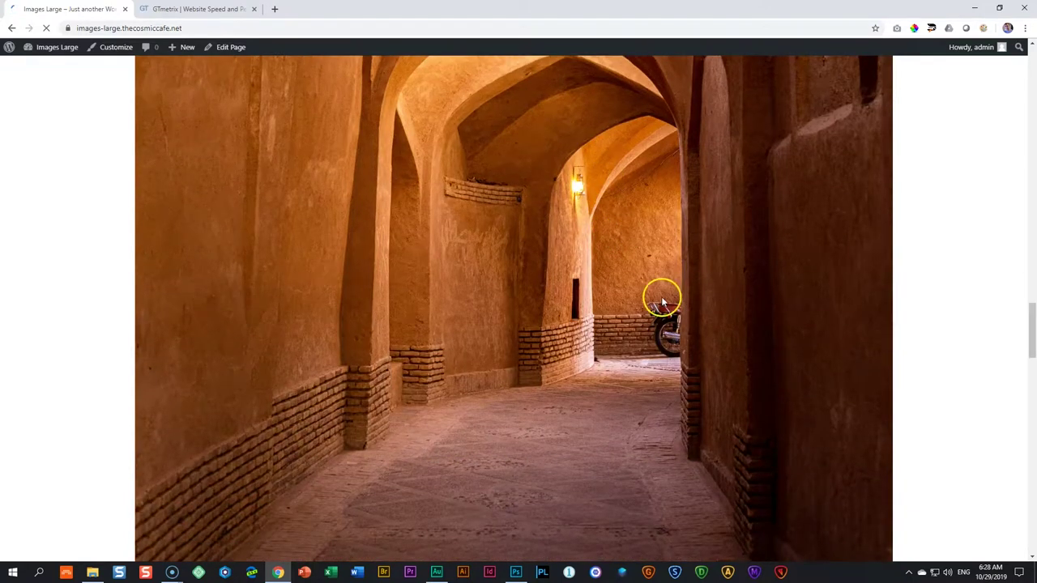
pyautogui.scroll(-7, 647, 300)
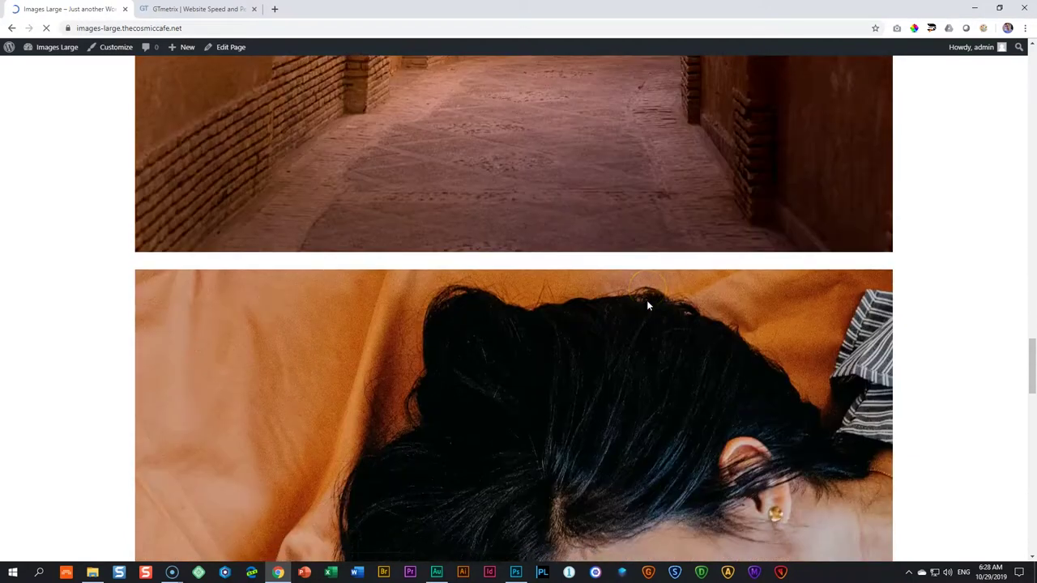
pyautogui.scroll(-6, 648, 304)
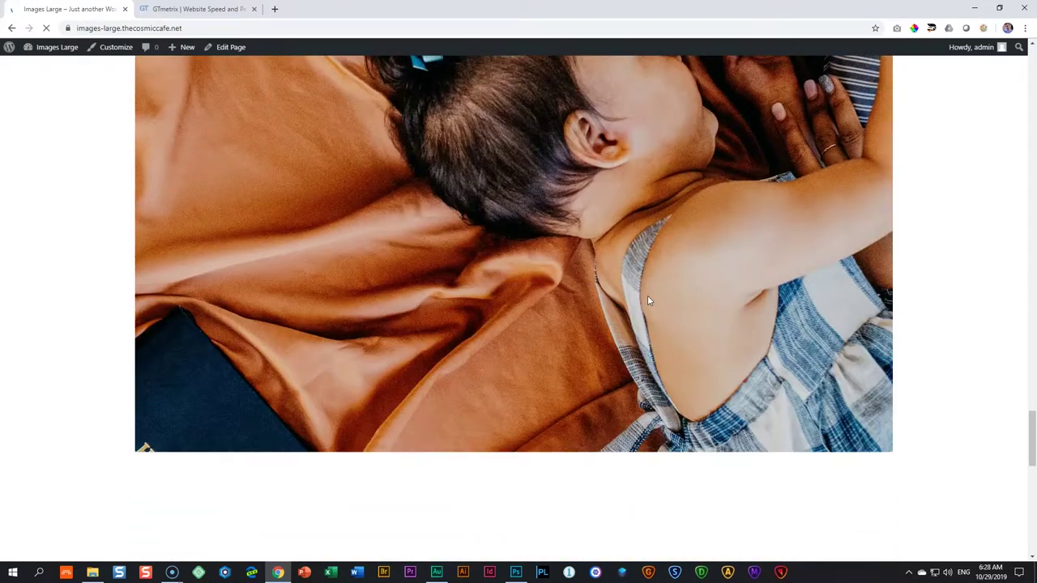
pyautogui.scroll(-3, 648, 300)
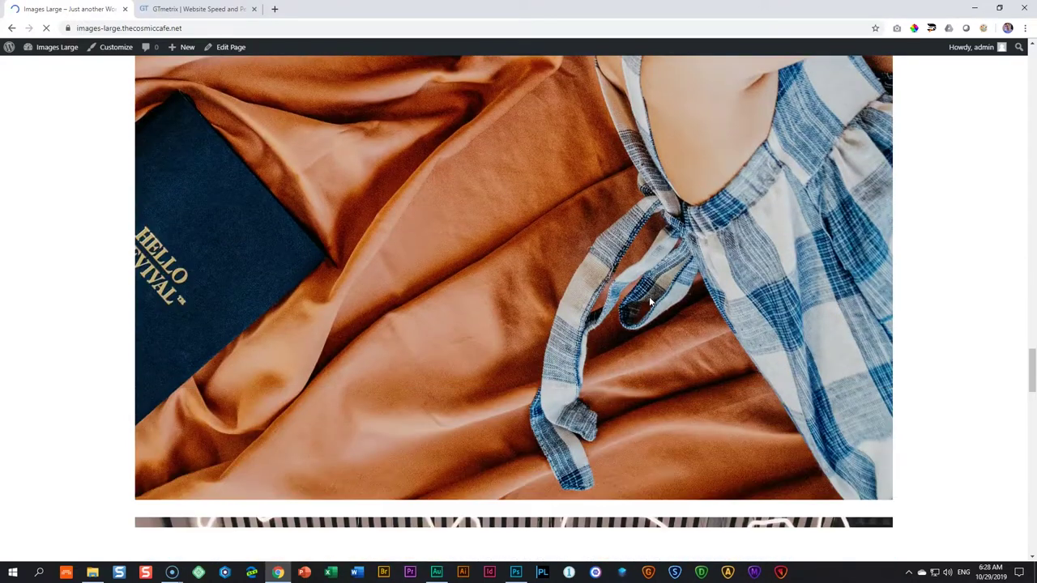
pyautogui.scroll(-3, 649, 297)
pyautogui.scroll(-2, 649, 295)
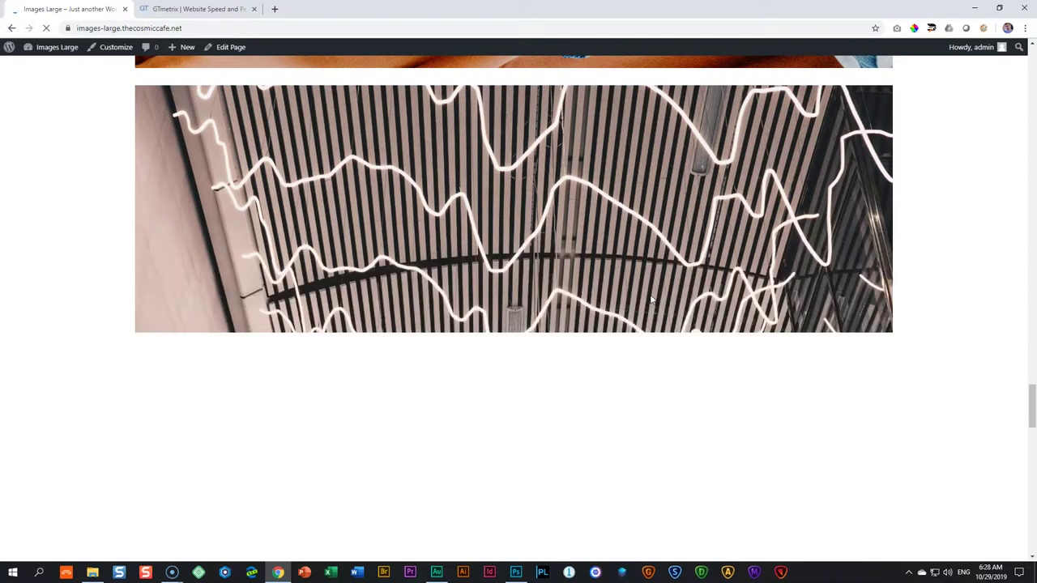
pyautogui.scroll(-2, 651, 296)
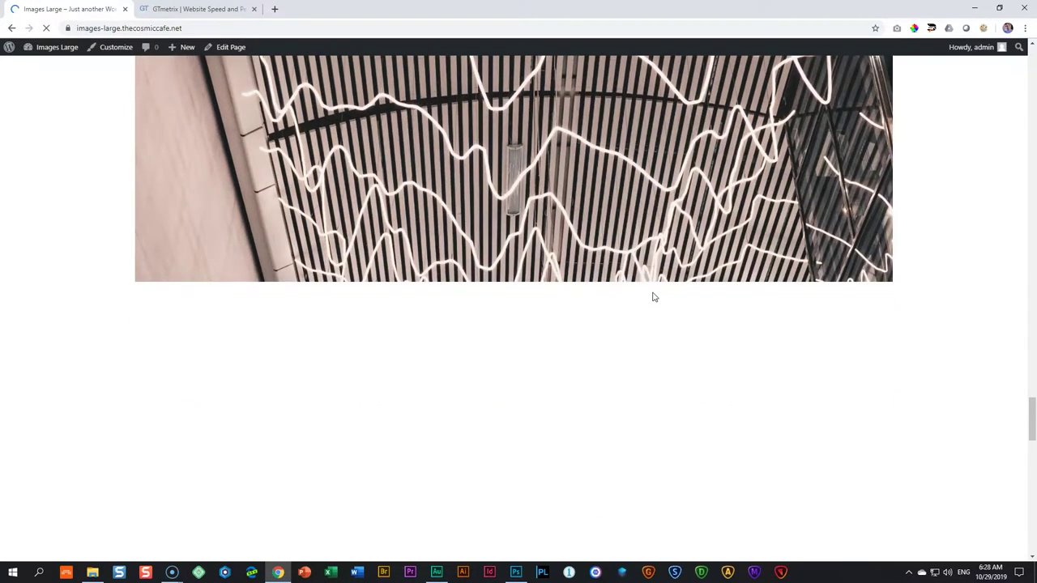
pyautogui.scroll(-2, 654, 297)
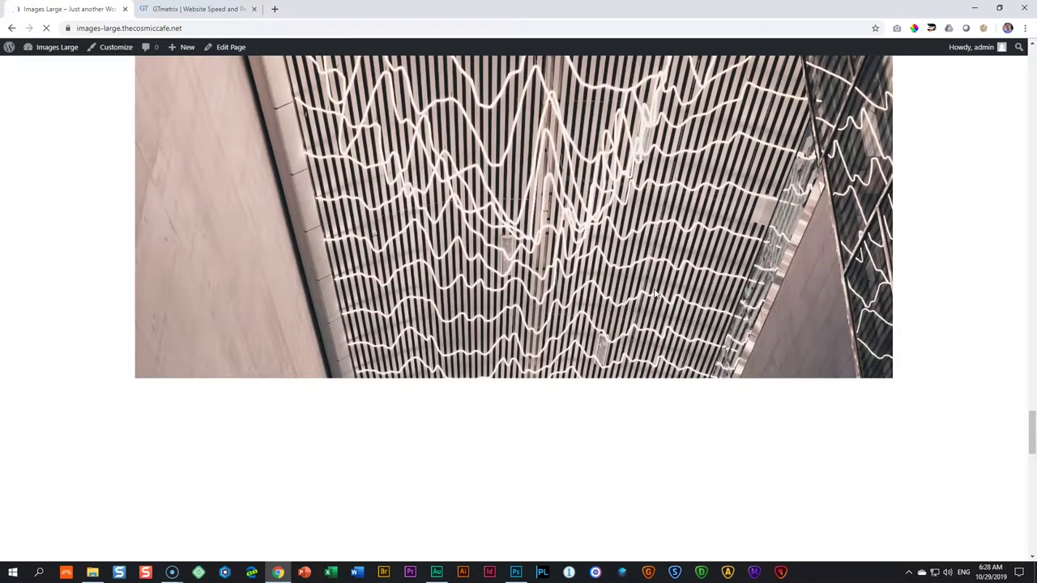
pyautogui.scroll(-2, 655, 294)
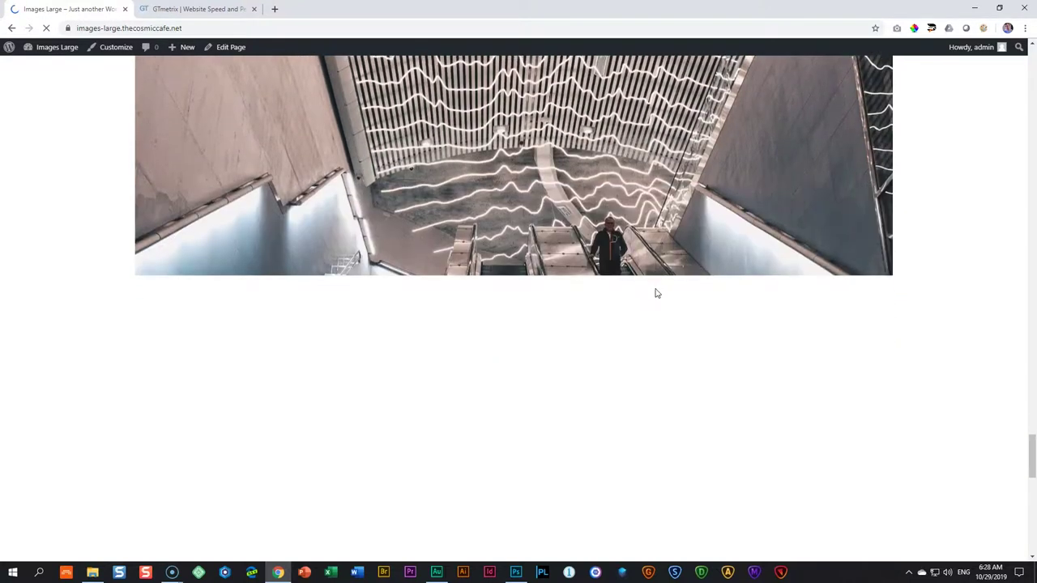
pyautogui.scroll(-1, 656, 293)
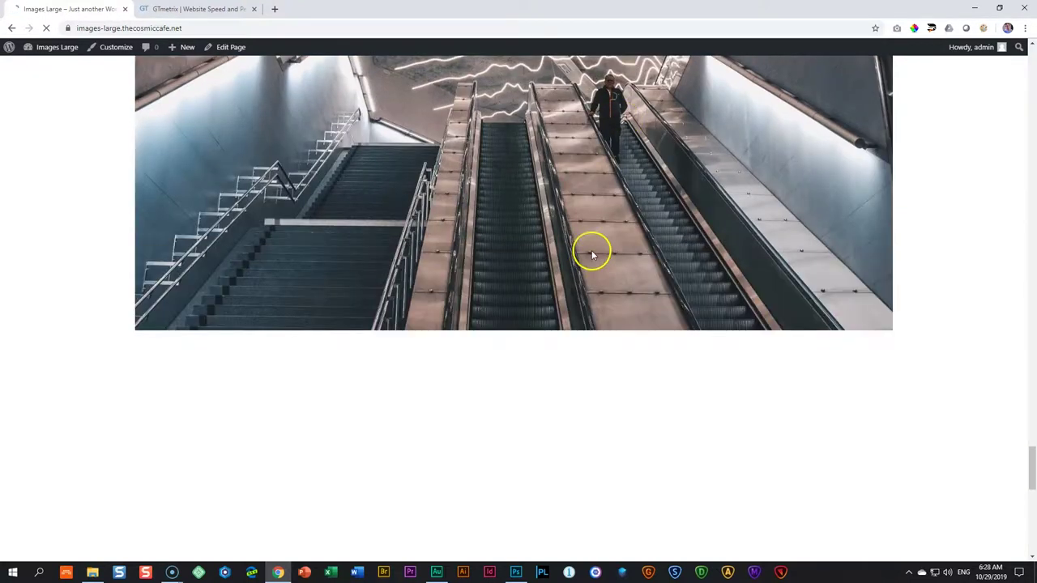
pyautogui.scroll(-2, 594, 251)
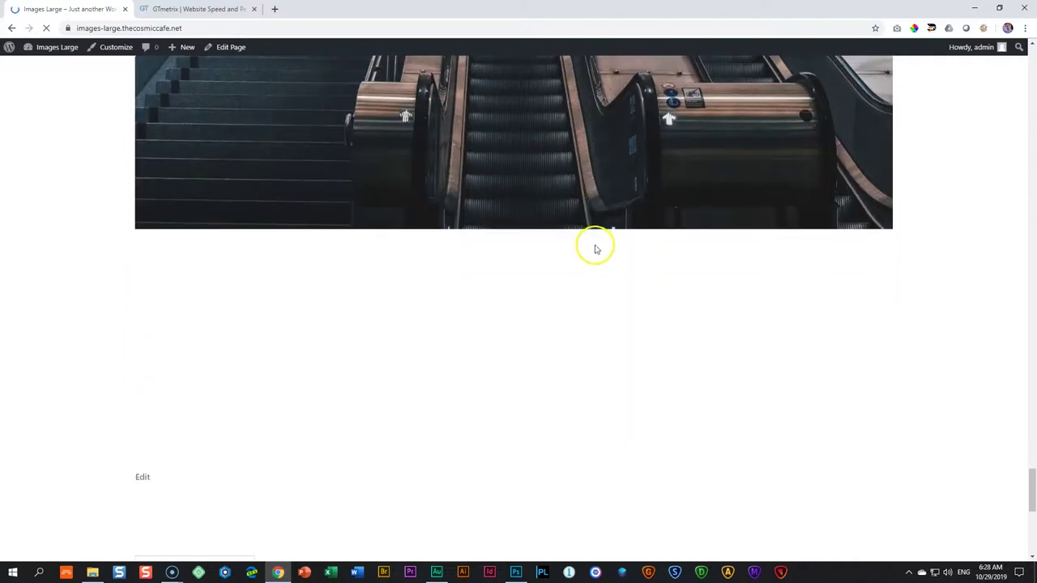
pyautogui.scroll(-2, 594, 250)
pyautogui.scroll(-3, 598, 245)
pyautogui.scroll(-2, 600, 243)
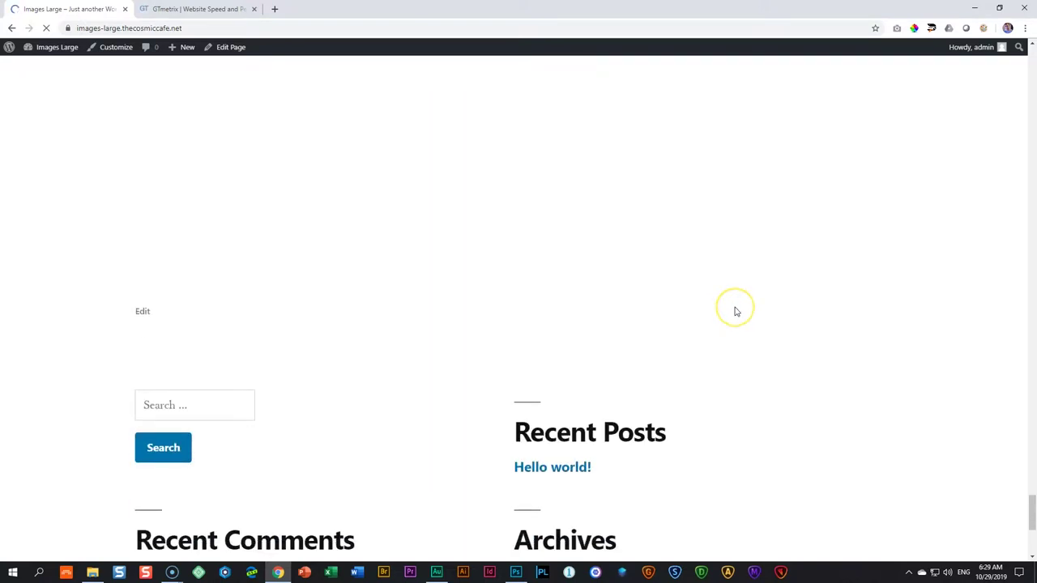
# Check how the last photo, the woman in the blue floral top, loads above the footer
pyautogui.scroll(5, 735, 311)
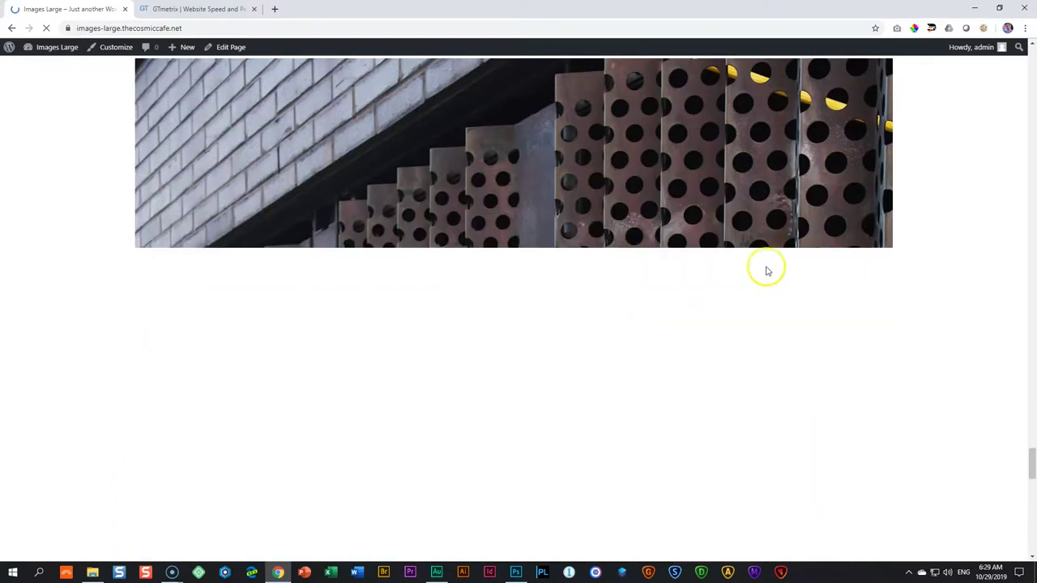
pyautogui.scroll(-3, 823, 267)
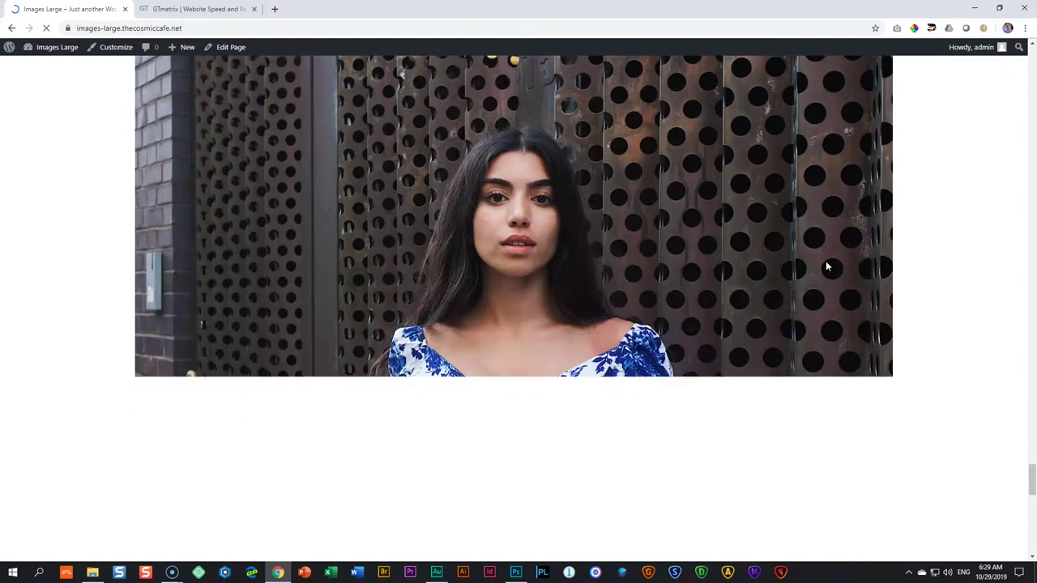
pyautogui.scroll(-5, 829, 265)
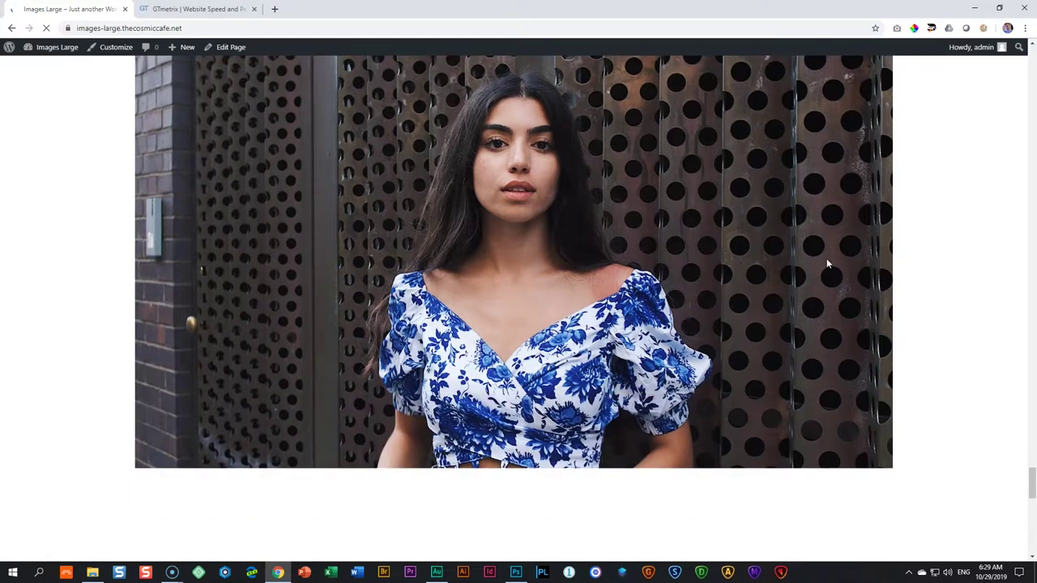
pyautogui.scroll(-7, 830, 263)
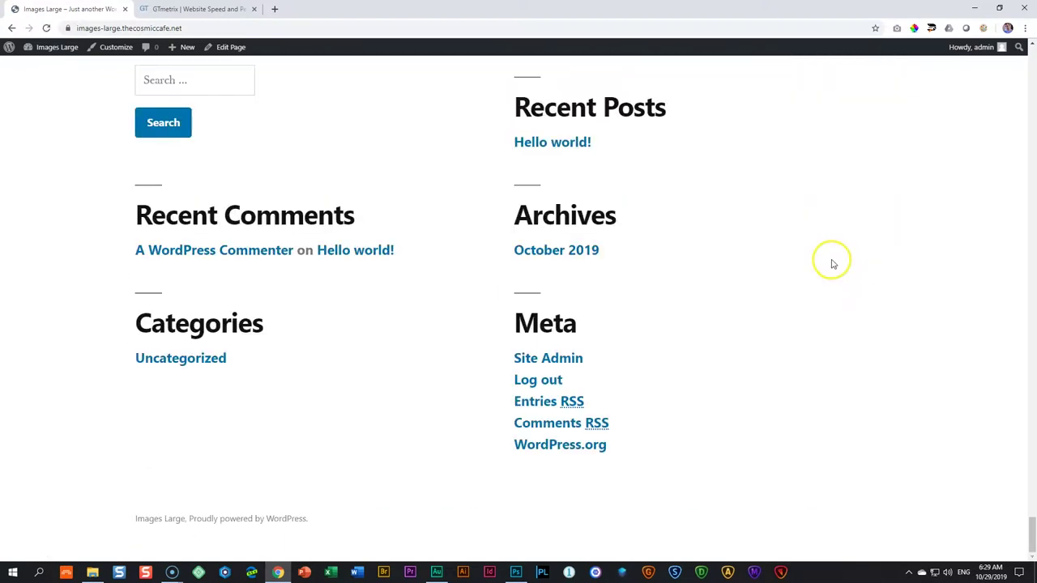
pyautogui.scroll(3, 833, 262)
pyautogui.scroll(2, 835, 261)
pyautogui.scroll(-1, 808, 359)
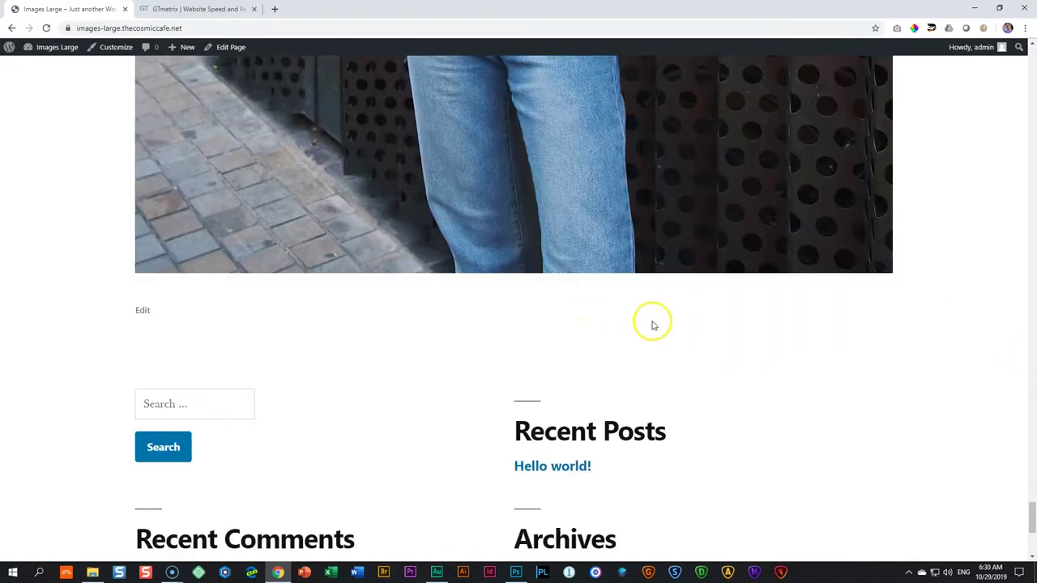
# Test the page address images-large.thecosmiccafe.net in GTmetrix and view the report's PageSpeed recommendations
pyautogui.moveTo(1028, 507); pyautogui.dragTo(1017, 50)
pyautogui.click(189, 29)
pyautogui.hotkey('ctrl', 'c')
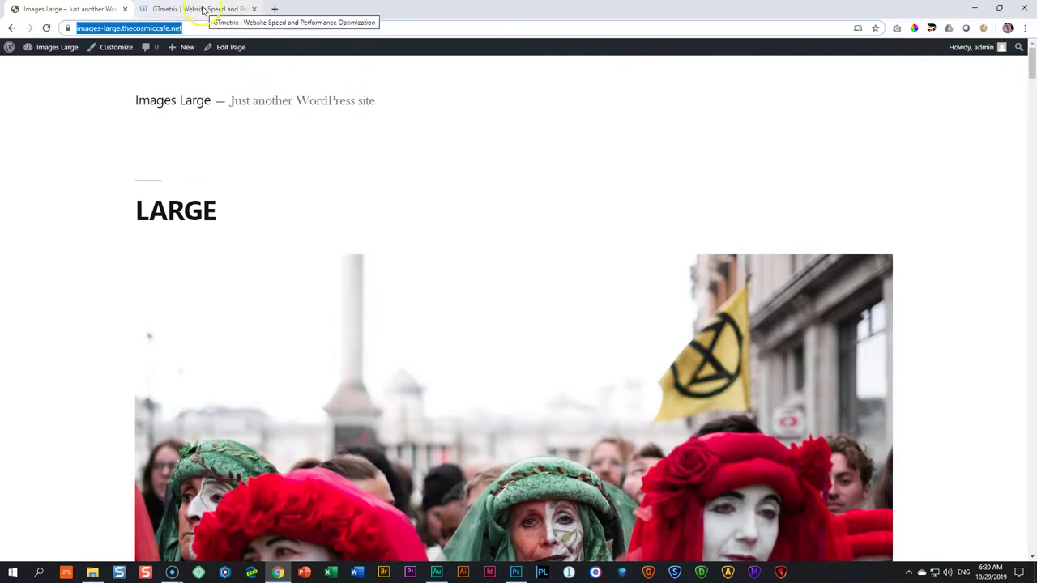
pyautogui.click(201, 9)
pyautogui.click(232, 270)
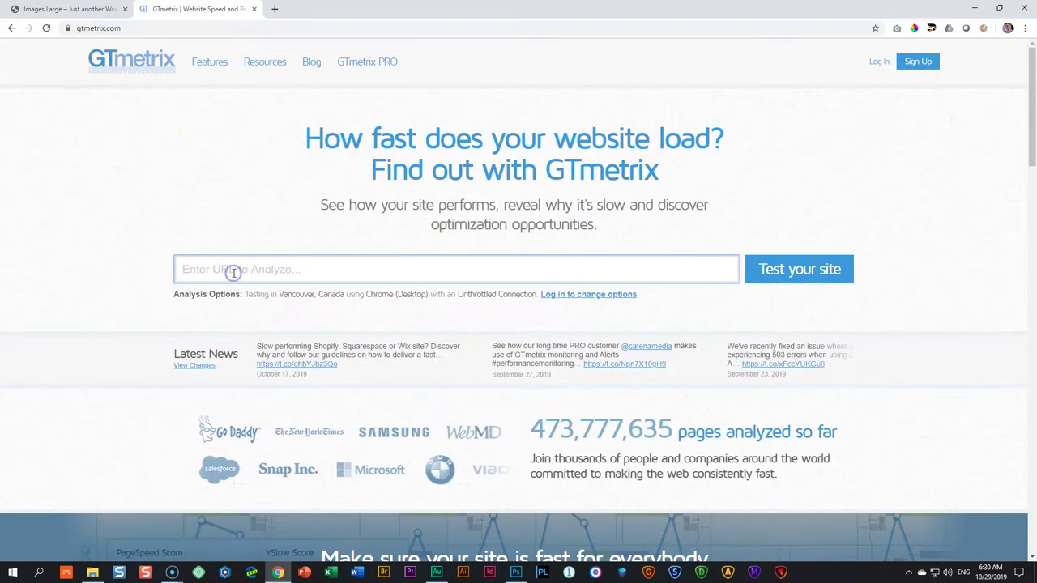
pyautogui.hotkey('ctrl', 'v')
pyautogui.click(797, 269)
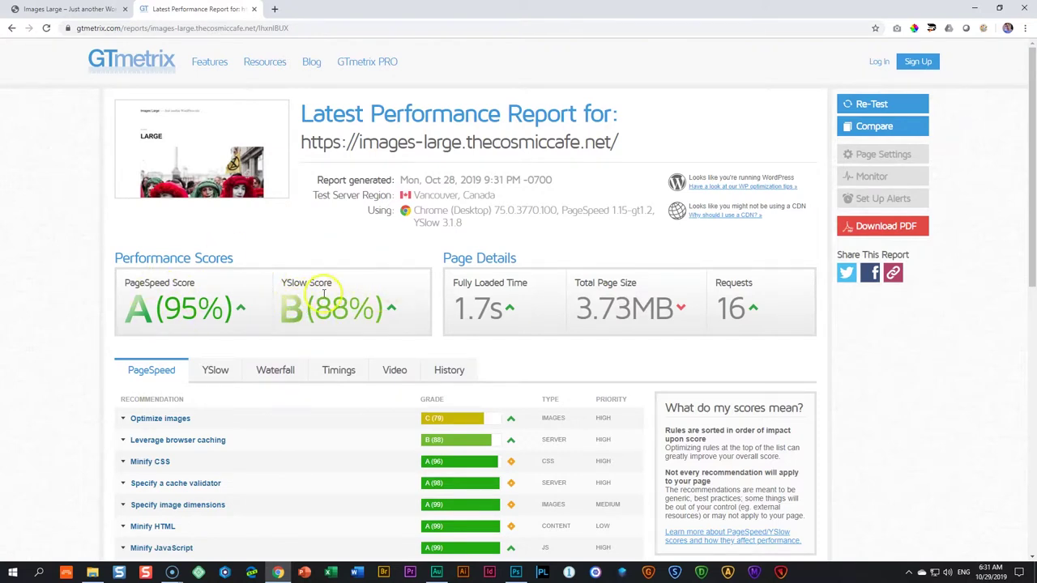
pyautogui.scroll(-1, 324, 292)
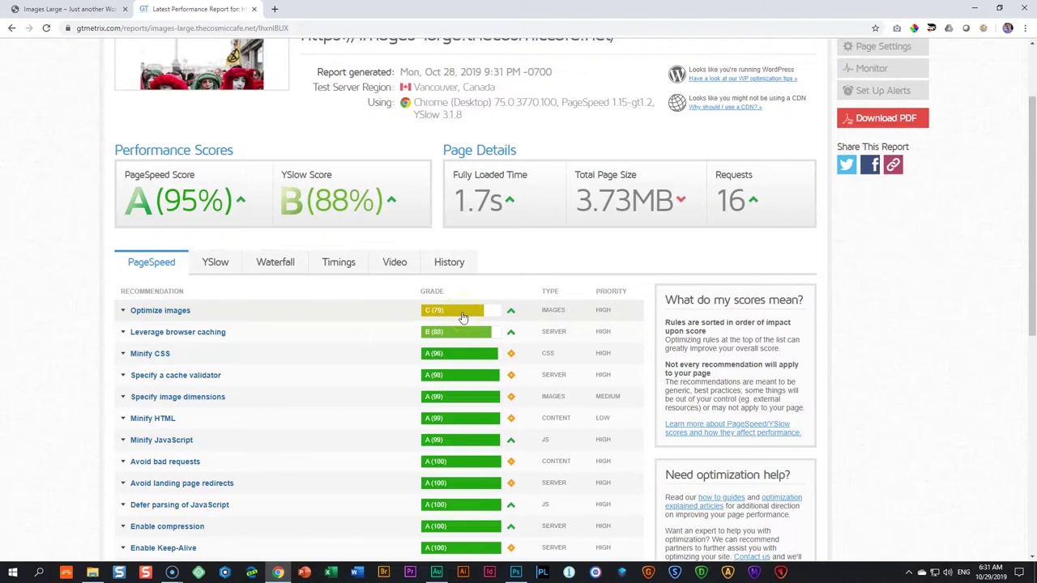
# Examine the report's page details up close, focusing on Total Page Size, and return the view to its normal size
pyautogui.scroll(1, 462, 318)
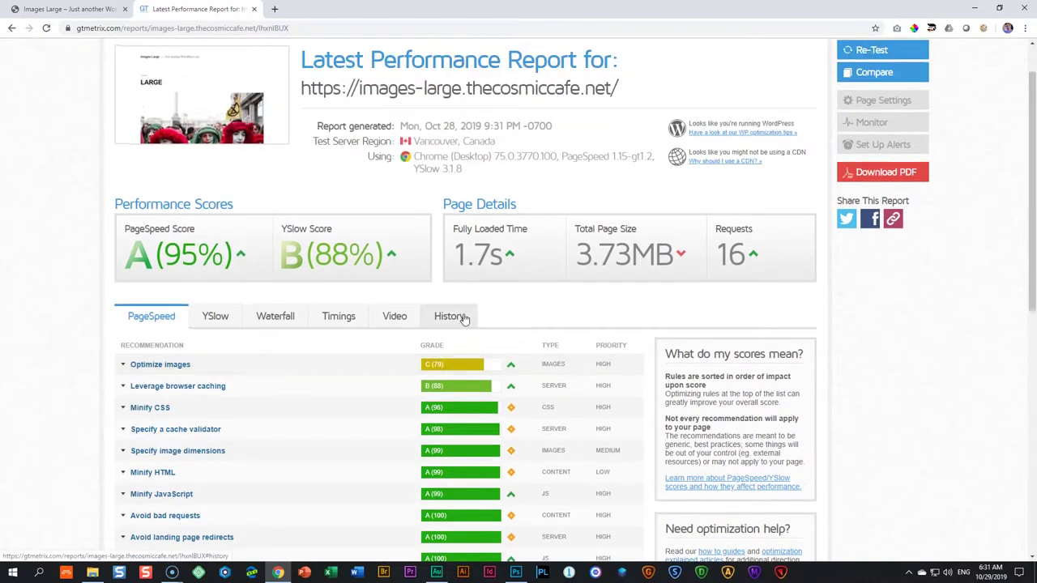
pyautogui.moveTo(578, 255); pyautogui.dragTo(670, 258)
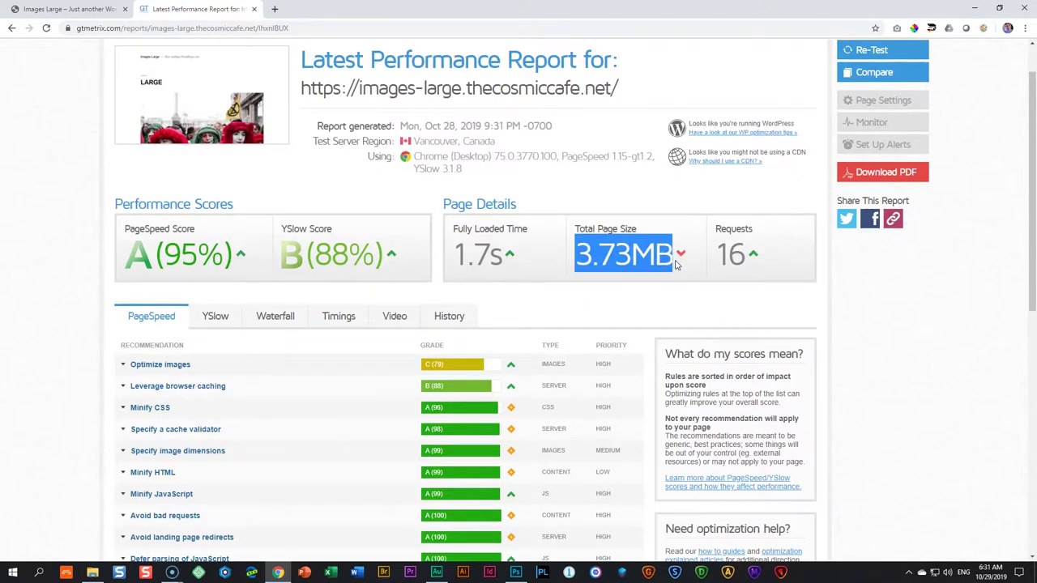
pyautogui.scroll(7, 678, 267)
pyautogui.click(681, 268)
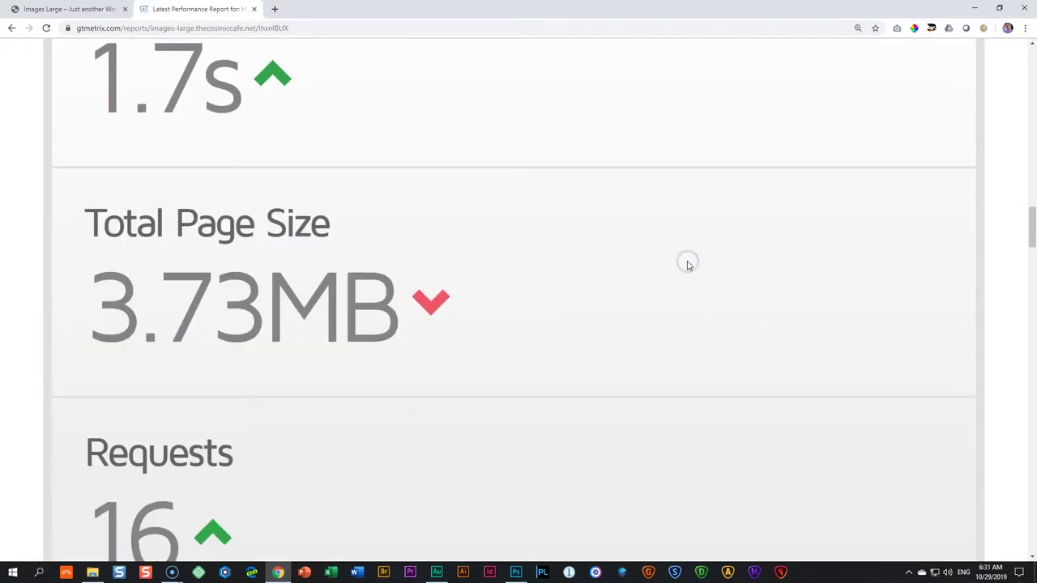
pyautogui.scroll(-1, 688, 266)
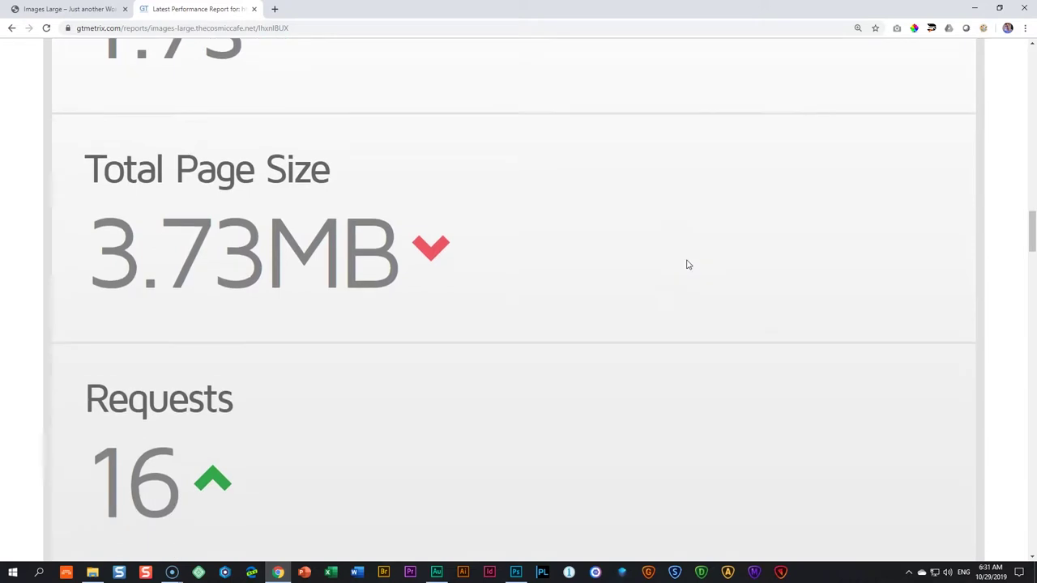
pyautogui.moveTo(439, 248)
pyautogui.hotkey('ctrl', '0')
pyautogui.scroll(10, 389, 259)
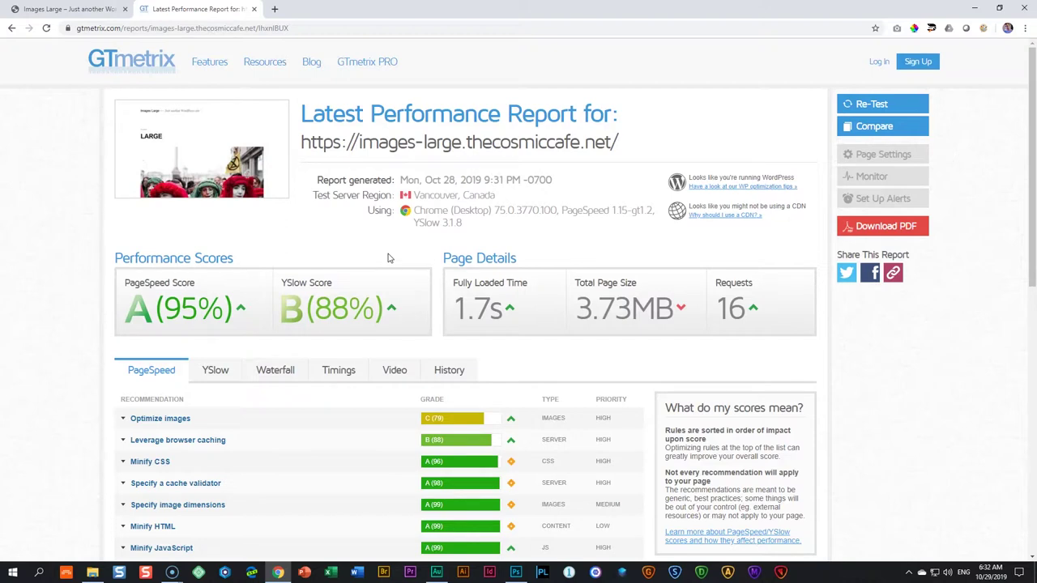
# Return to the Images Large site and open its LARGE page for editing in the WordPress admin
pyautogui.click(57, 7)
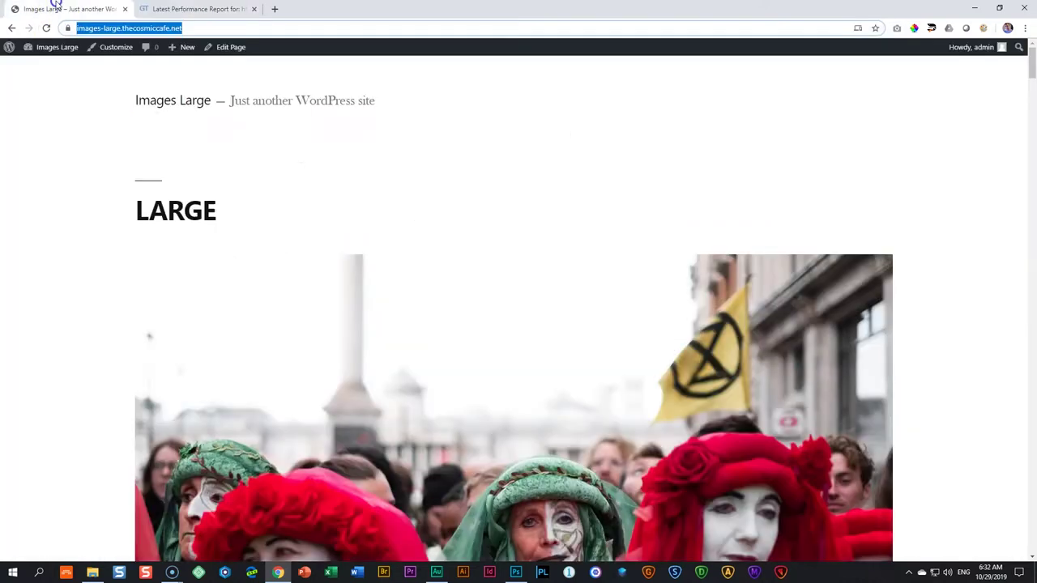
pyautogui.click(51, 53)
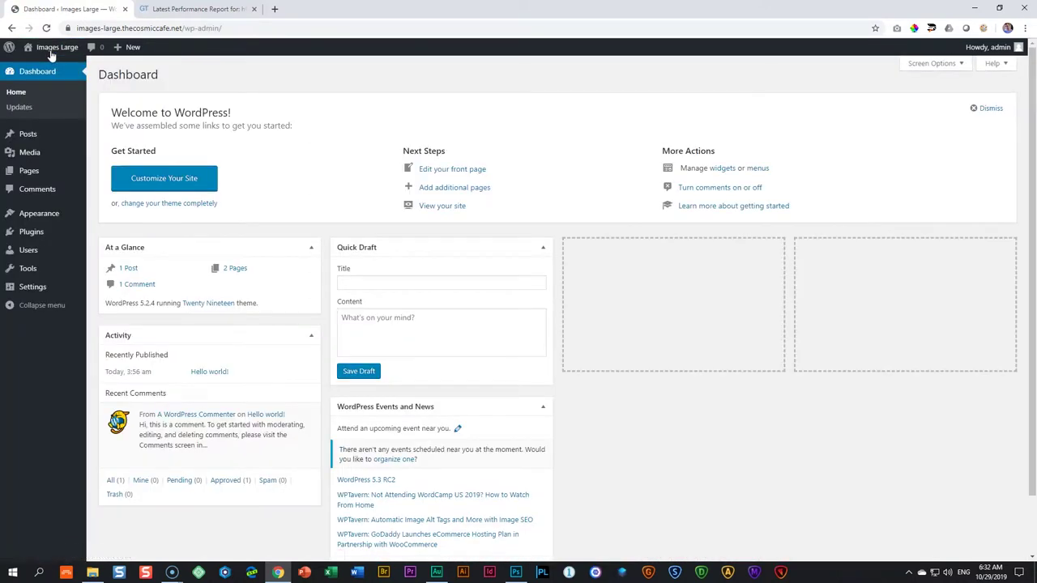
pyautogui.moveTo(41, 177)
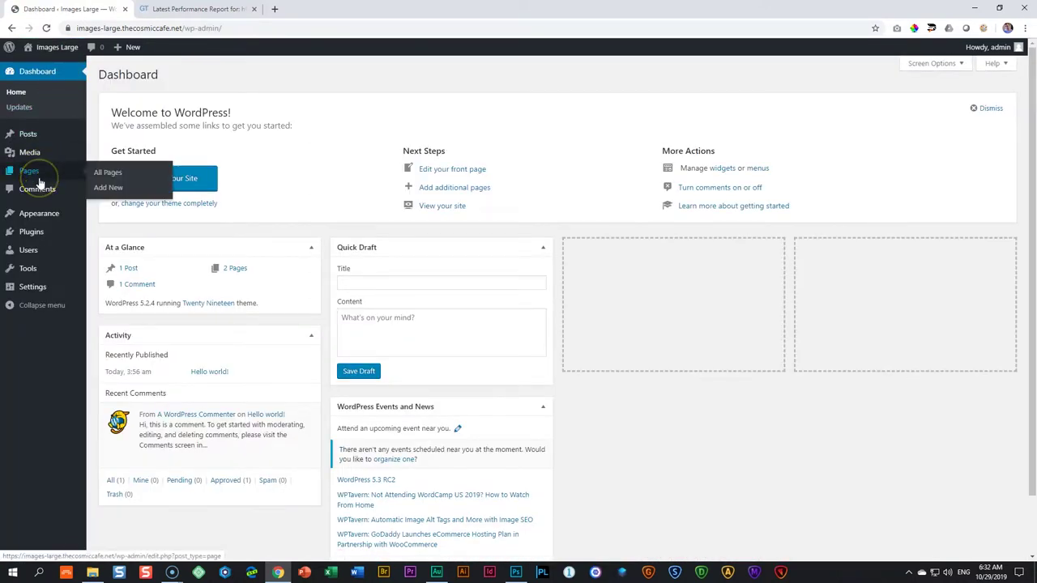
pyautogui.click(96, 176)
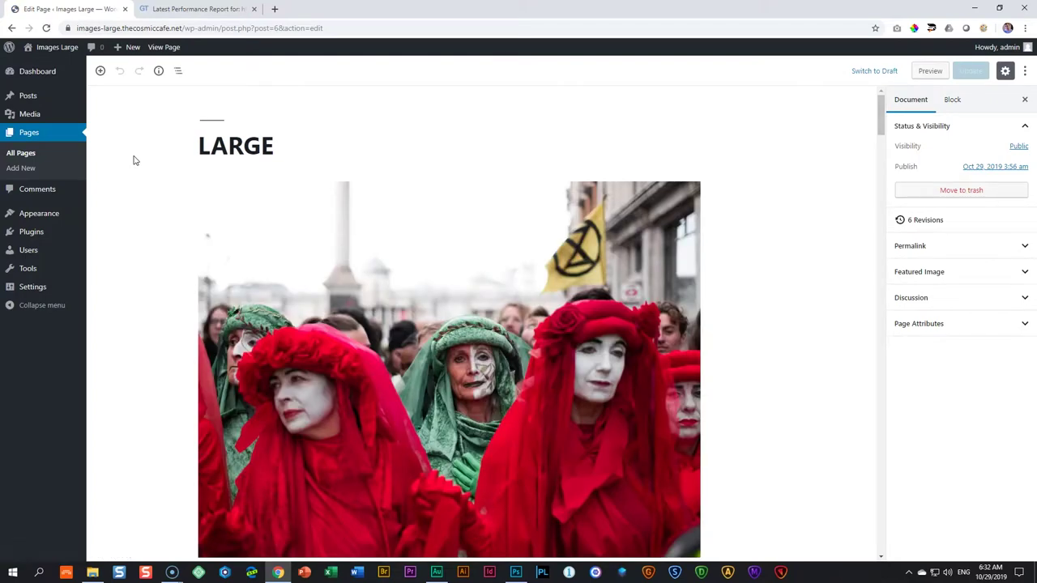
# Set the image size of the first photo, showing the people in red and green robes, to Large
pyautogui.scroll(-10, 373, 232)
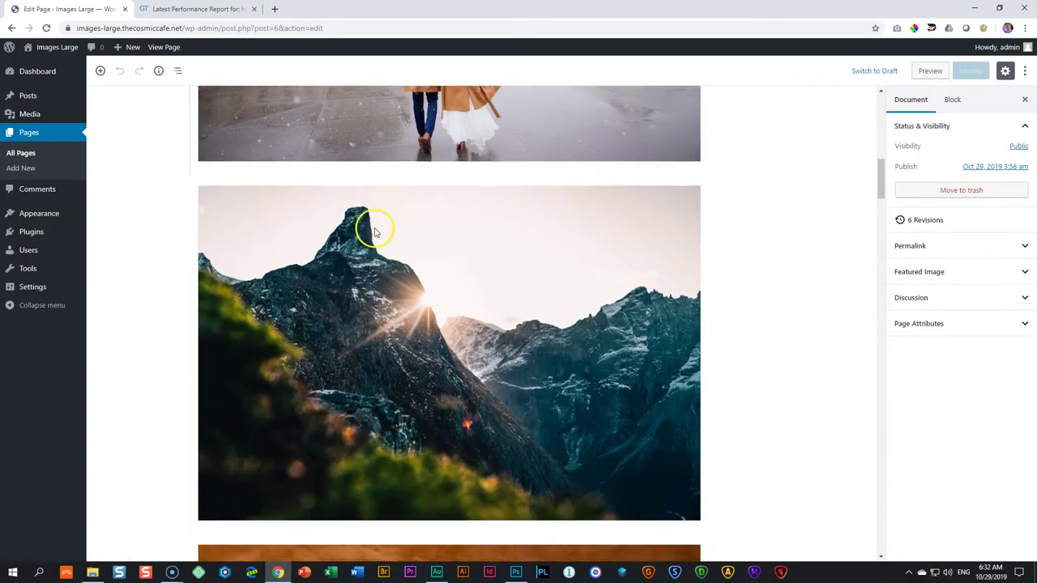
pyautogui.scroll(-15, 375, 231)
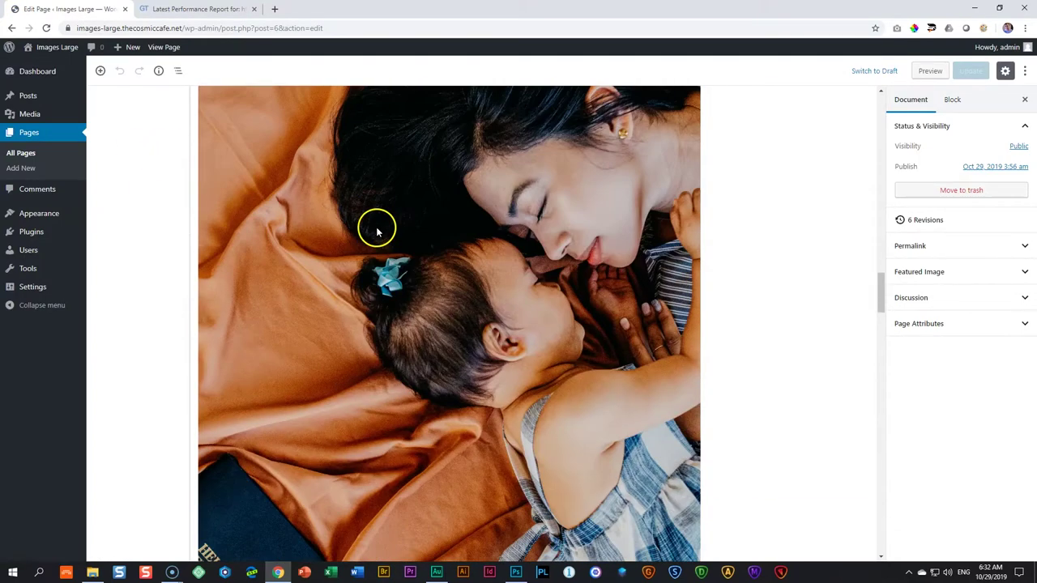
pyautogui.scroll(-10, 375, 231)
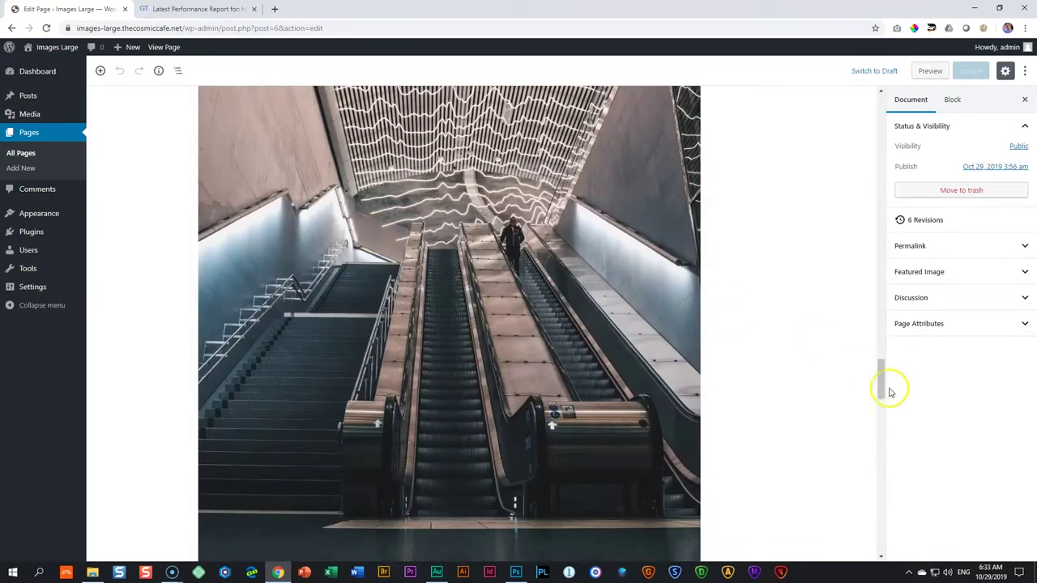
pyautogui.moveTo(885, 392); pyautogui.dragTo(879, 106)
pyautogui.scroll(-2, 678, 303)
pyautogui.scroll(1, 678, 296)
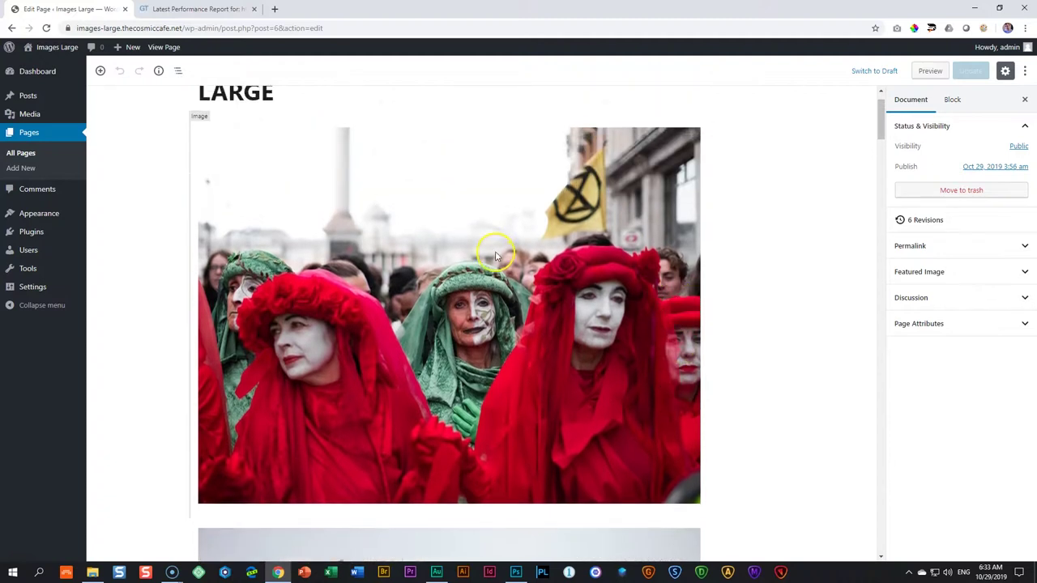
pyautogui.click(496, 256)
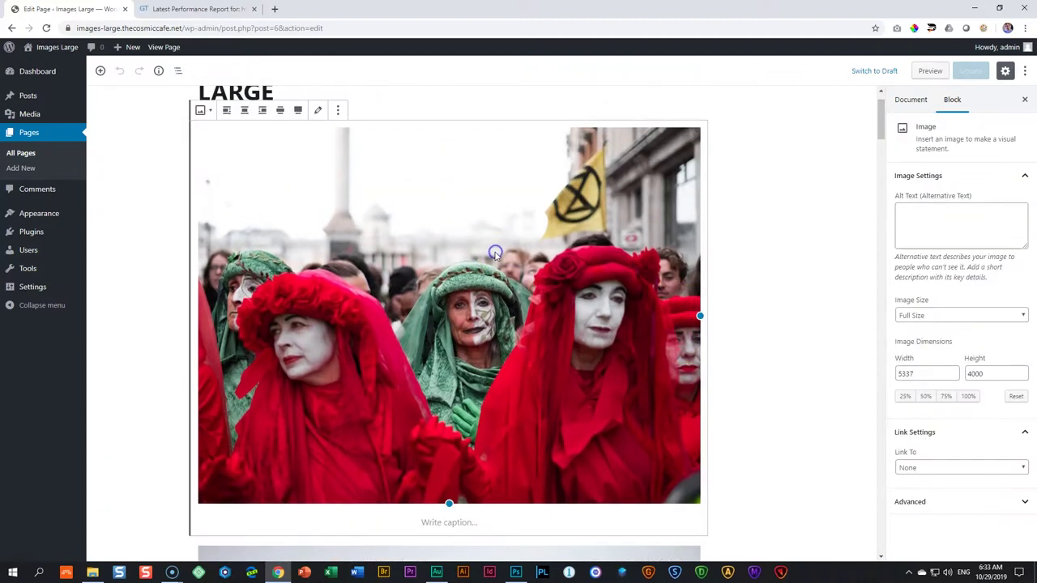
pyautogui.click(1023, 318)
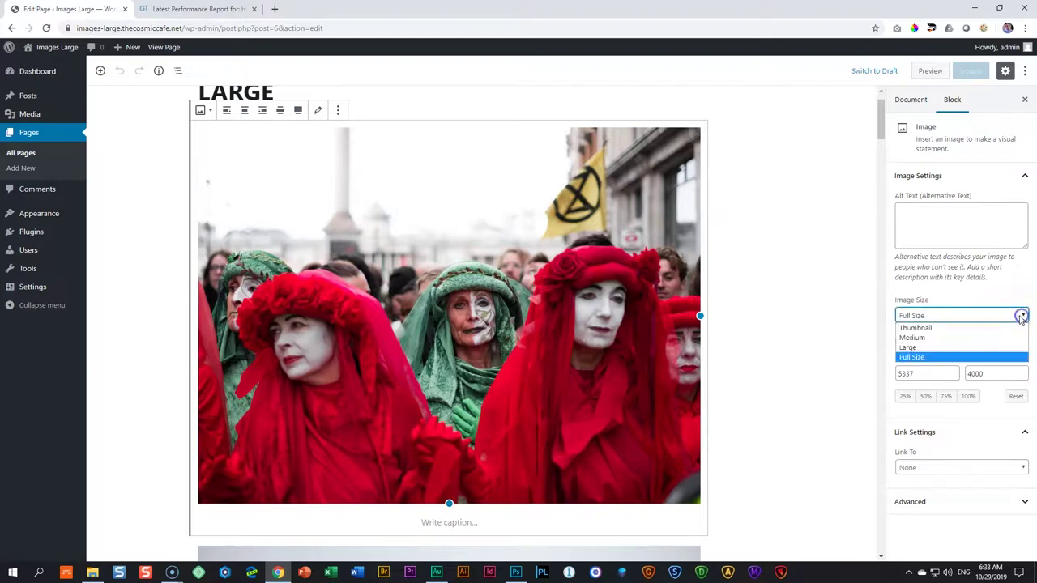
pyautogui.click(934, 348)
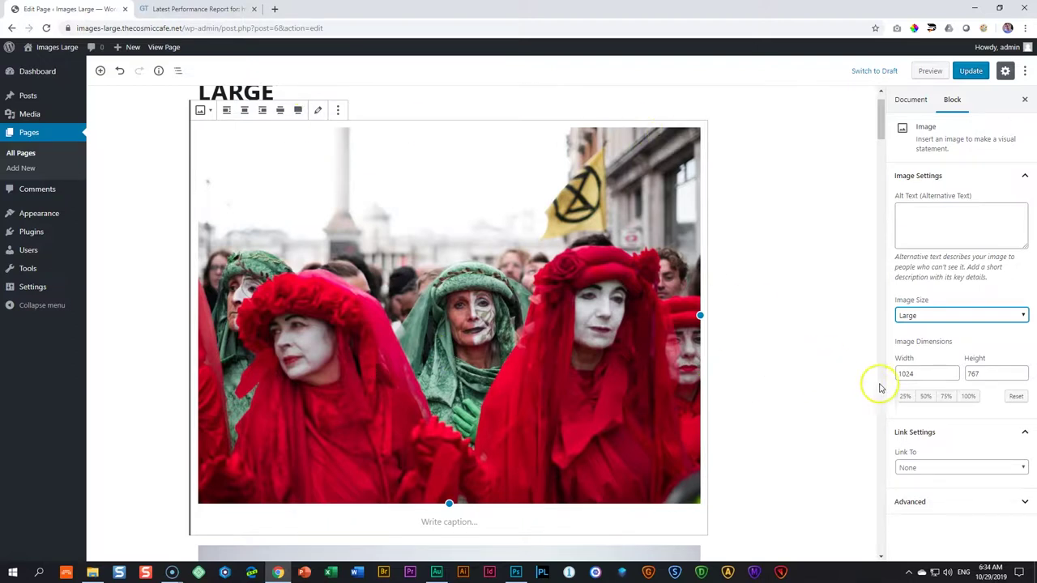
# Set the image size of the second photo, showing the couple under a red umbrella, to Large
pyautogui.scroll(-4, 869, 390)
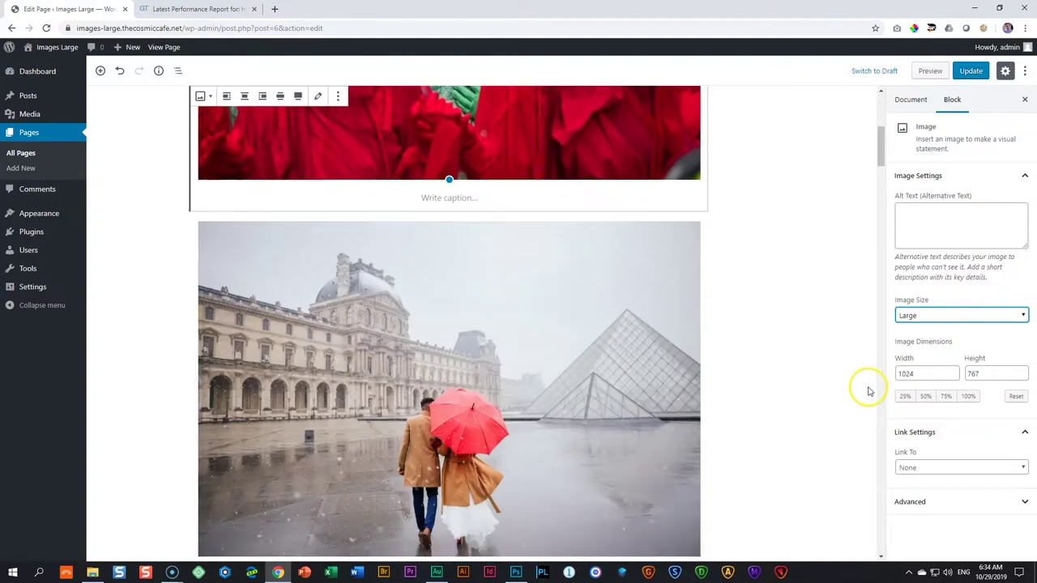
pyautogui.scroll(-2, 870, 390)
pyautogui.click(657, 272)
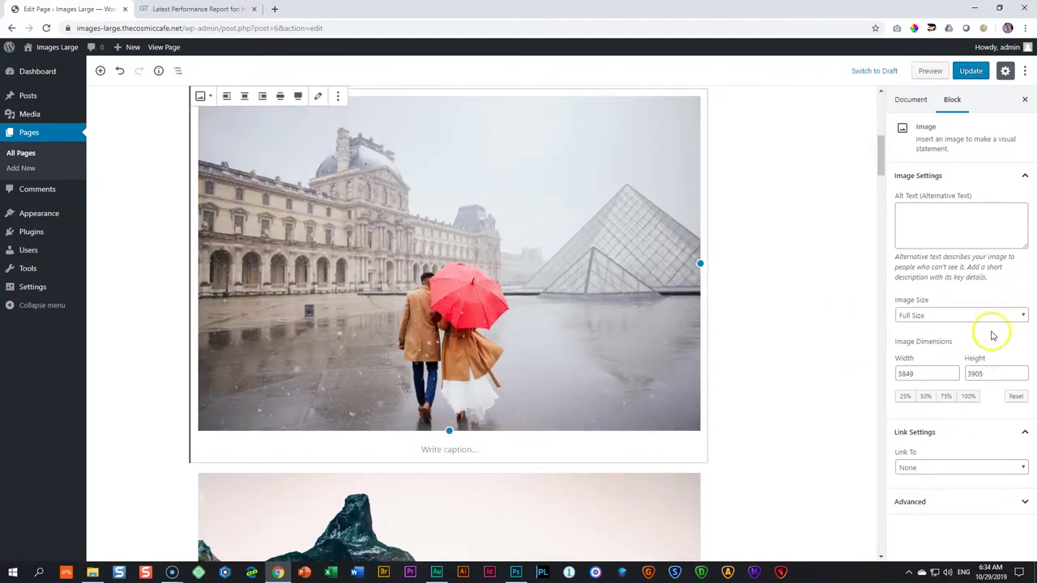
pyautogui.click(932, 316)
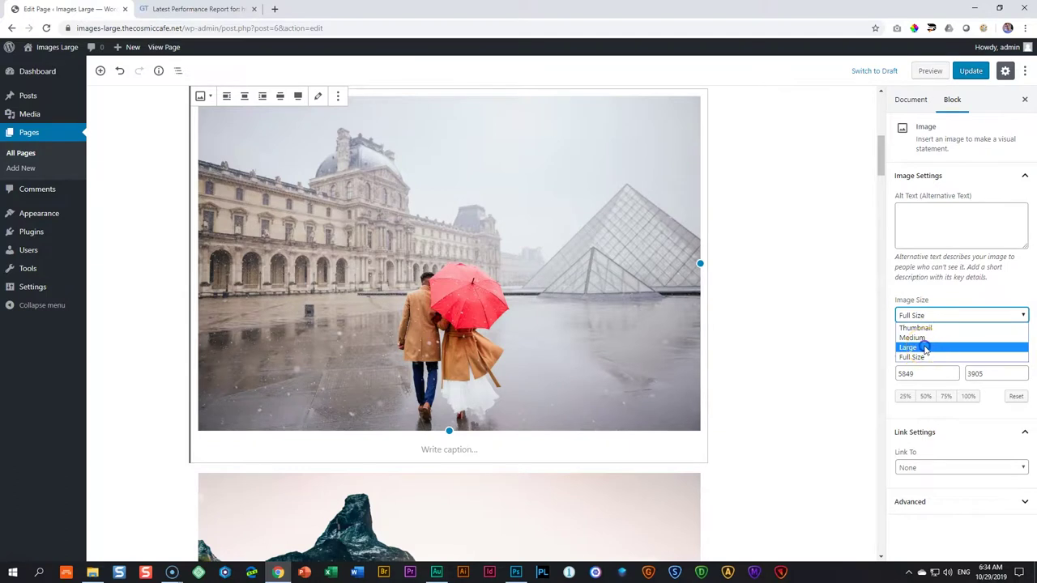
pyautogui.click(925, 349)
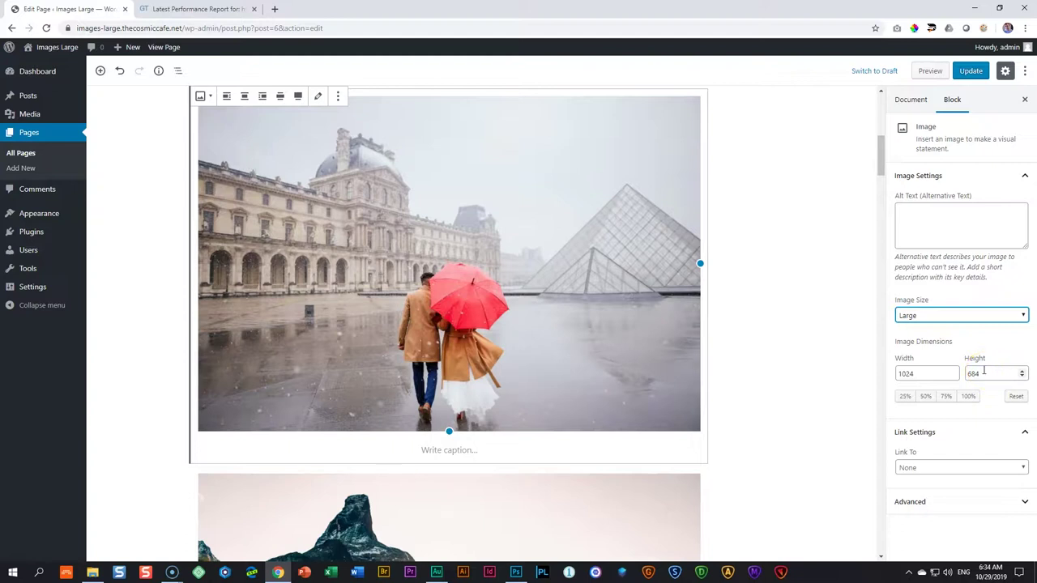
# Set the image size of the mountain sunrise photo to Large
pyautogui.scroll(-4, 579, 320)
pyautogui.click(577, 327)
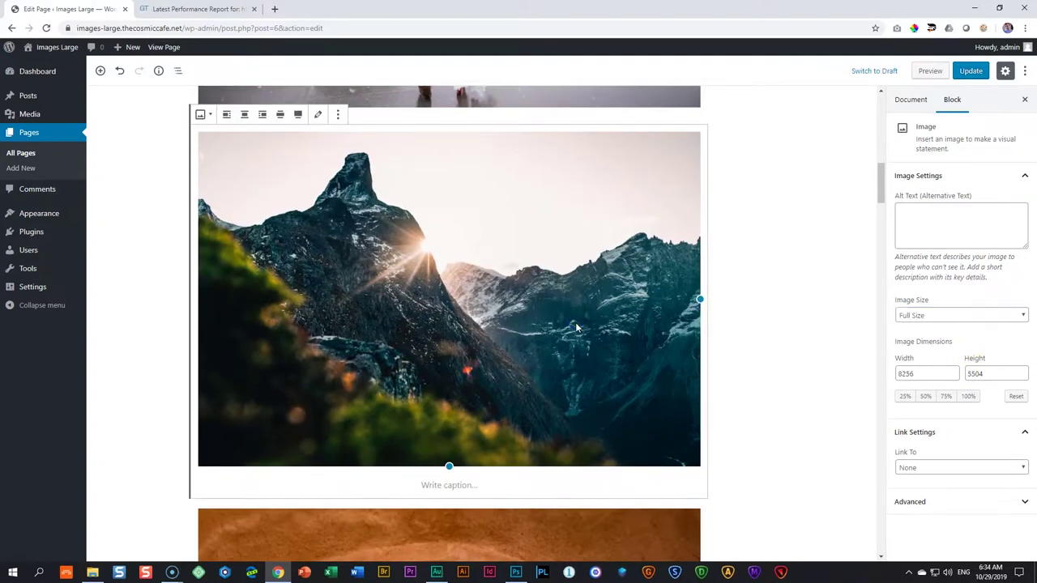
pyautogui.click(913, 315)
pyautogui.click(911, 347)
# Set the image size of the photo with the arched clay passageway to Large
pyautogui.scroll(-6, 838, 375)
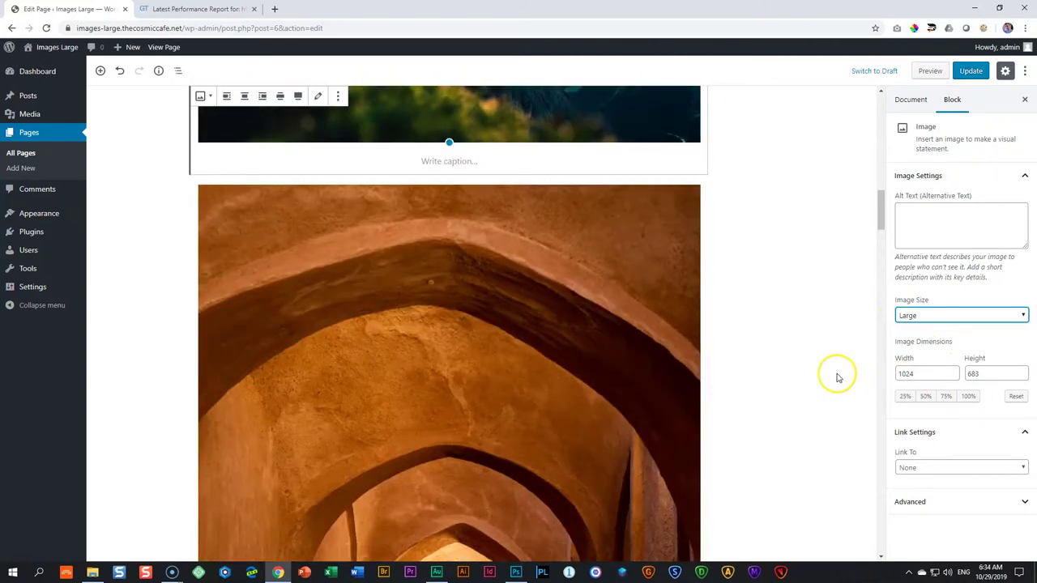
pyautogui.scroll(-2, 652, 343)
pyautogui.scroll(5, 652, 341)
pyautogui.scroll(-3, 652, 333)
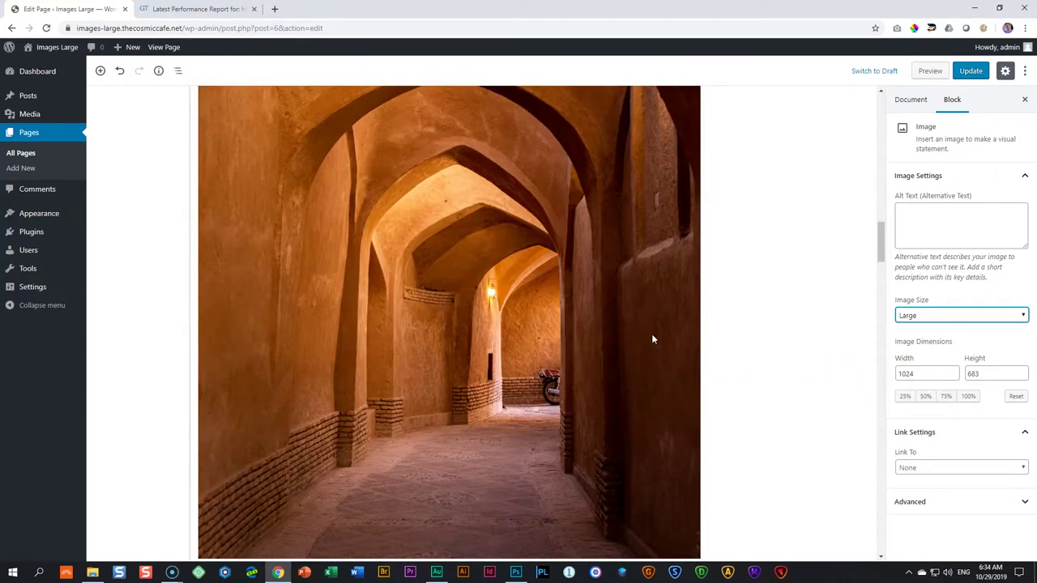
pyautogui.scroll(3, 653, 339)
pyautogui.scroll(-2, 652, 338)
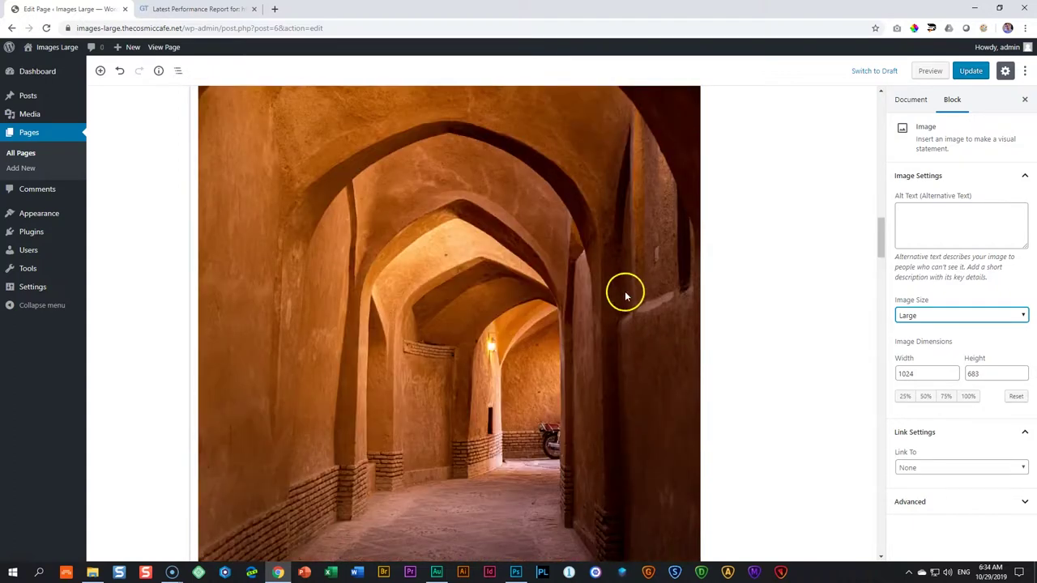
pyautogui.press('Down')
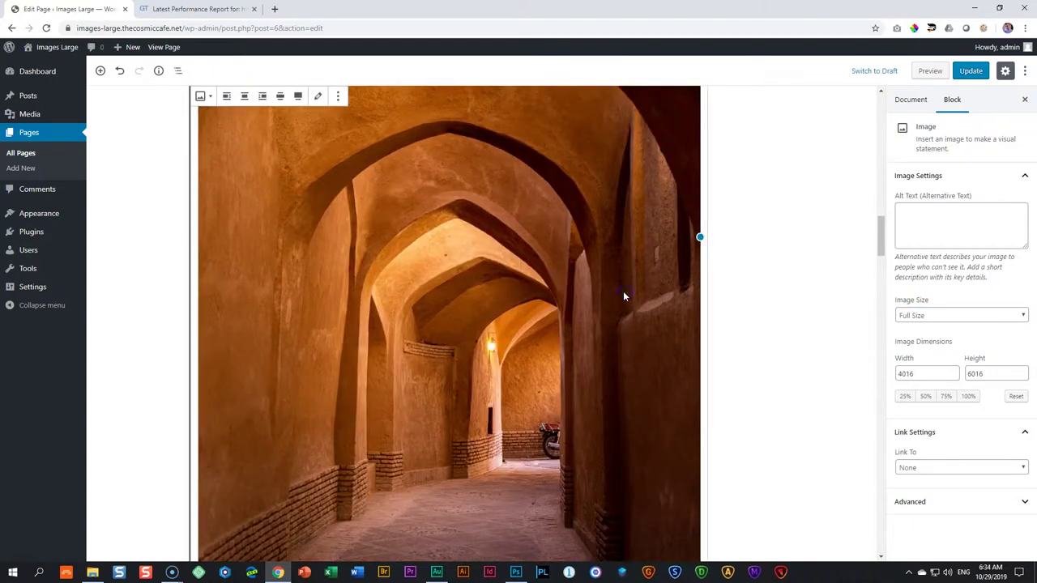
pyautogui.click(923, 315)
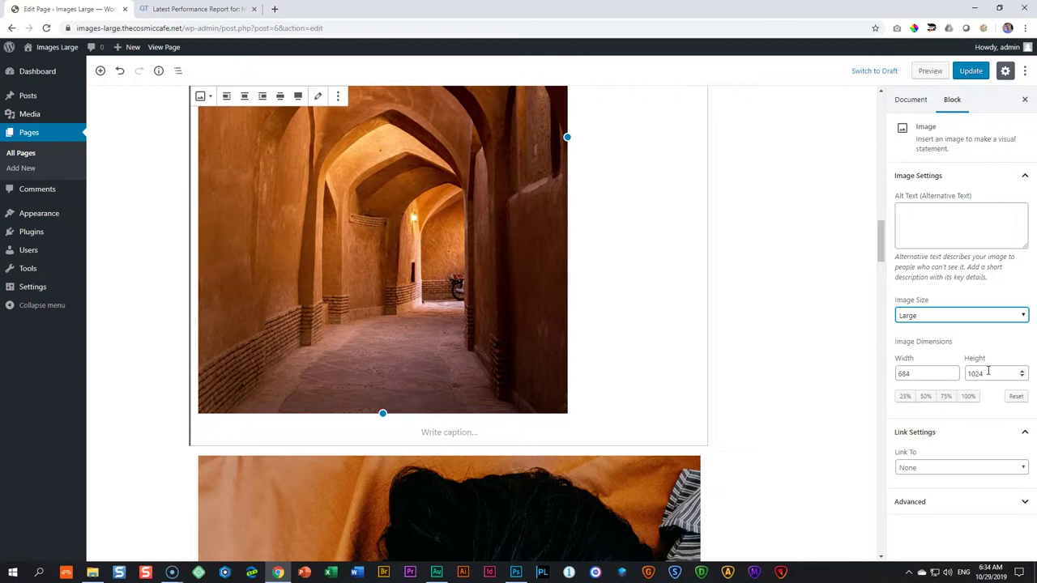
# Set the image size of the photo of the mother and child on the orange cloth to Large
pyautogui.scroll(-3, 558, 273)
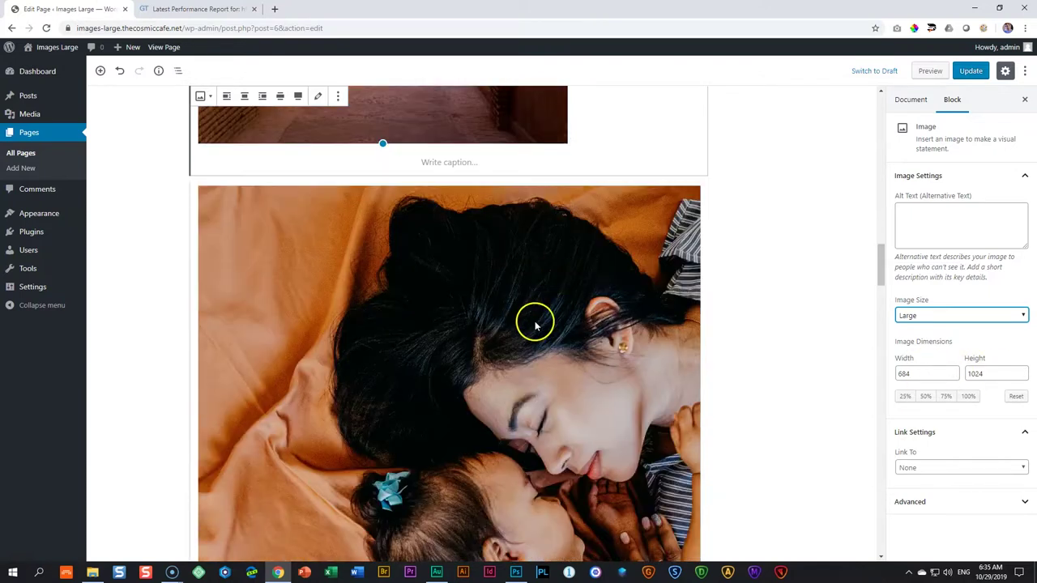
pyautogui.click(535, 322)
pyautogui.click(918, 318)
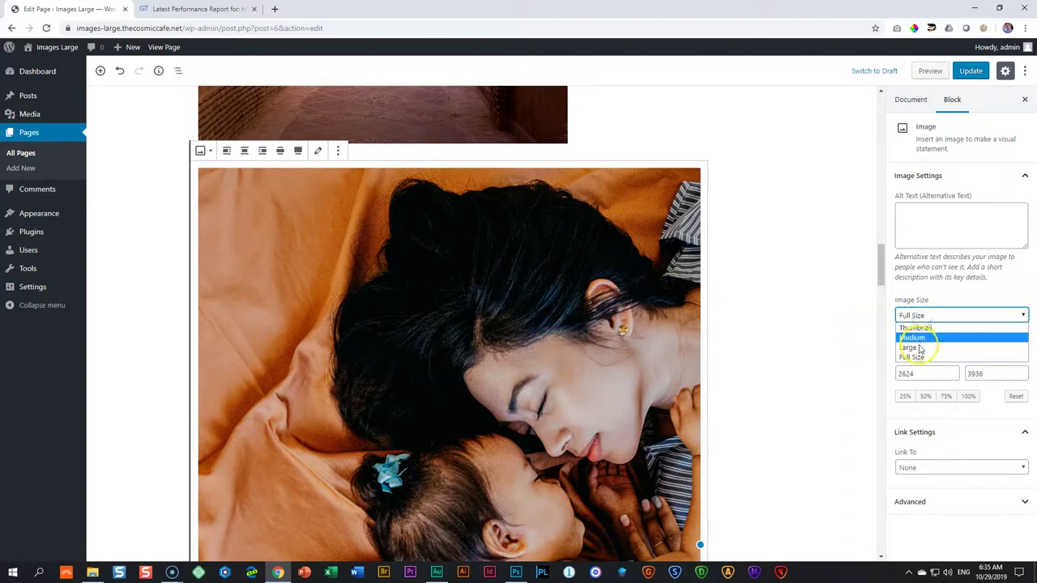
pyautogui.click(916, 346)
# Set the image size of the escalator photo with the wavy lights to Large
pyautogui.scroll(-3, 714, 315)
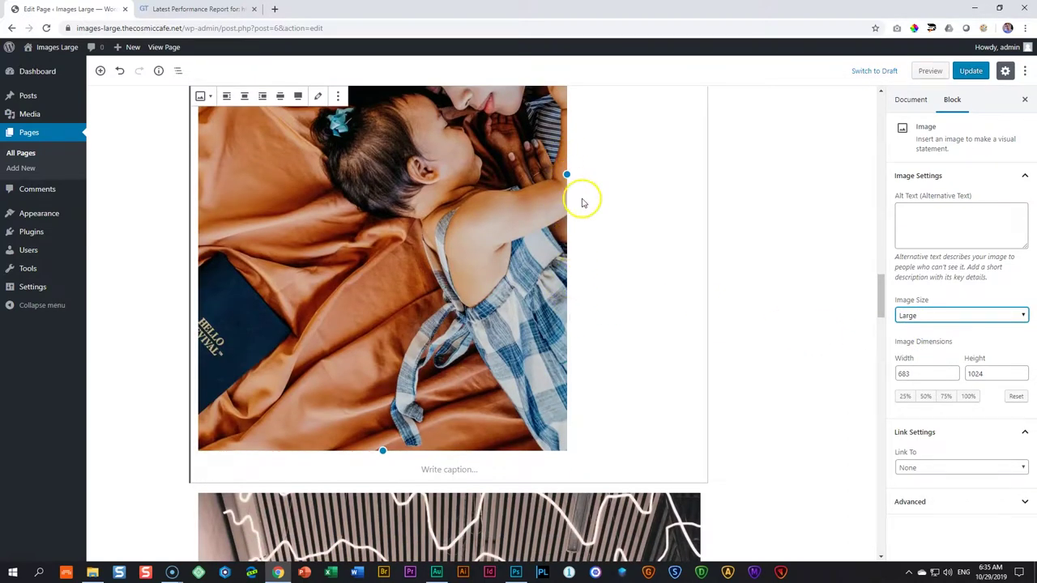
pyautogui.scroll(-5, 623, 269)
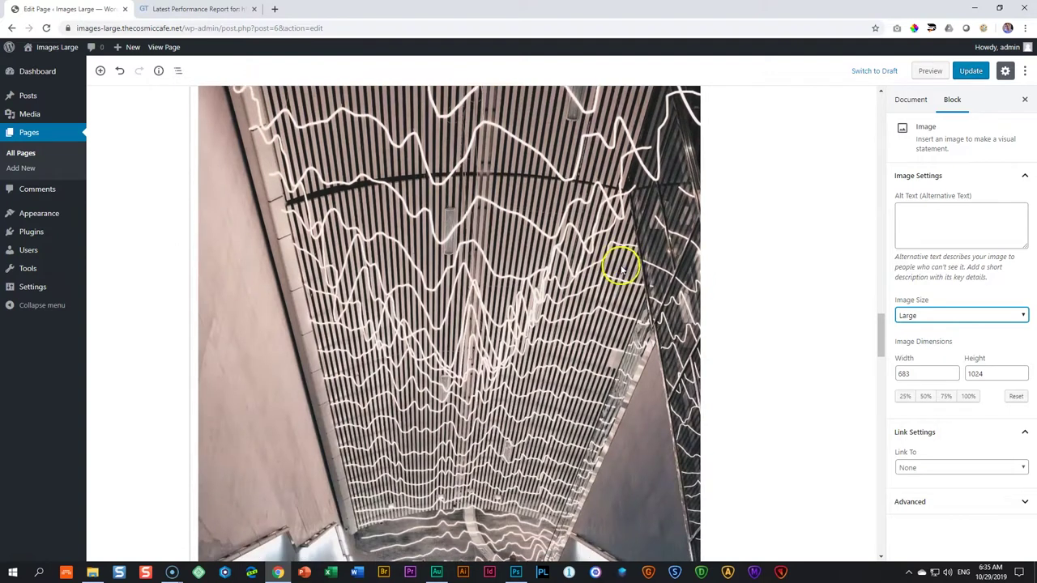
pyautogui.click(622, 266)
pyautogui.click(951, 317)
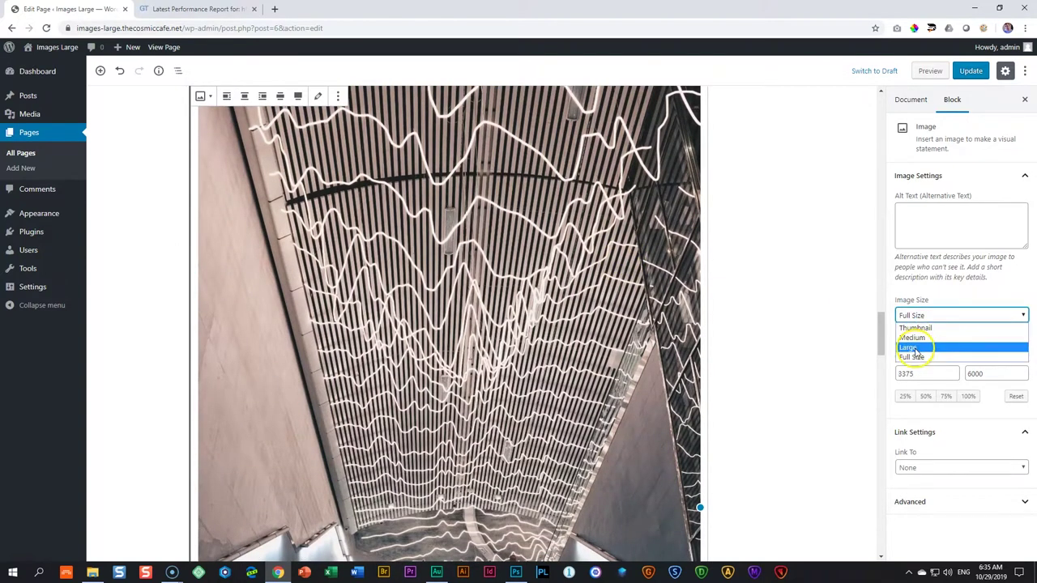
pyautogui.click(916, 346)
# Set the image size of the photo with the rows of red seats to Large
pyautogui.scroll(-4, 654, 291)
pyautogui.scroll(-3, 649, 295)
pyautogui.click(641, 296)
pyautogui.click(944, 315)
pyautogui.click(924, 347)
# Set the image size of the photo directly below the red seats to Large
pyautogui.scroll(-6, 551, 276)
pyautogui.click(551, 297)
pyautogui.click(946, 315)
pyautogui.click(932, 347)
# Check the resized photos down the page and update the published page with the changes
pyautogui.scroll(-1, 588, 283)
pyautogui.scroll(-15, 589, 285)
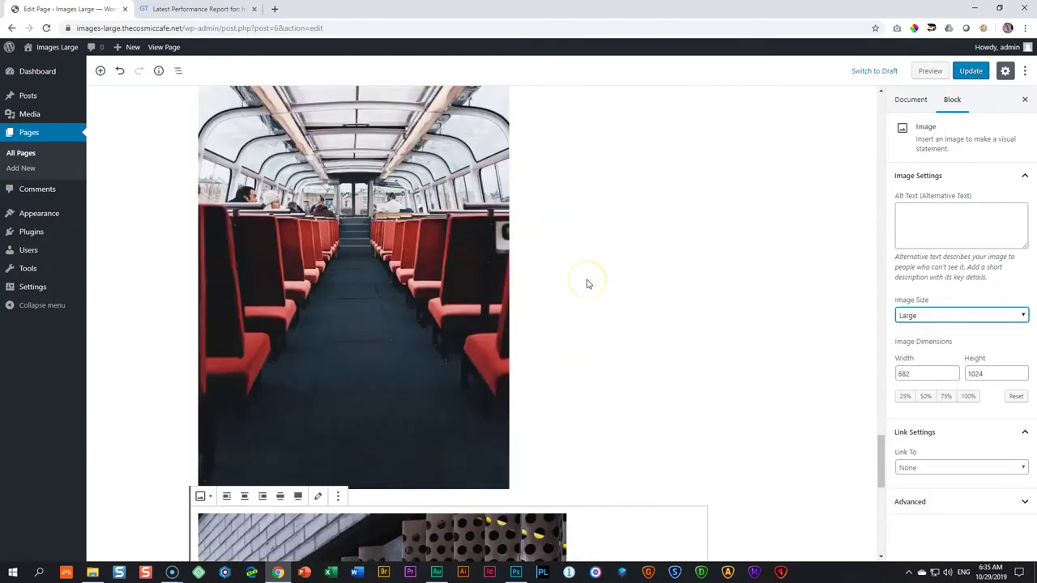
pyautogui.scroll(15, 587, 291)
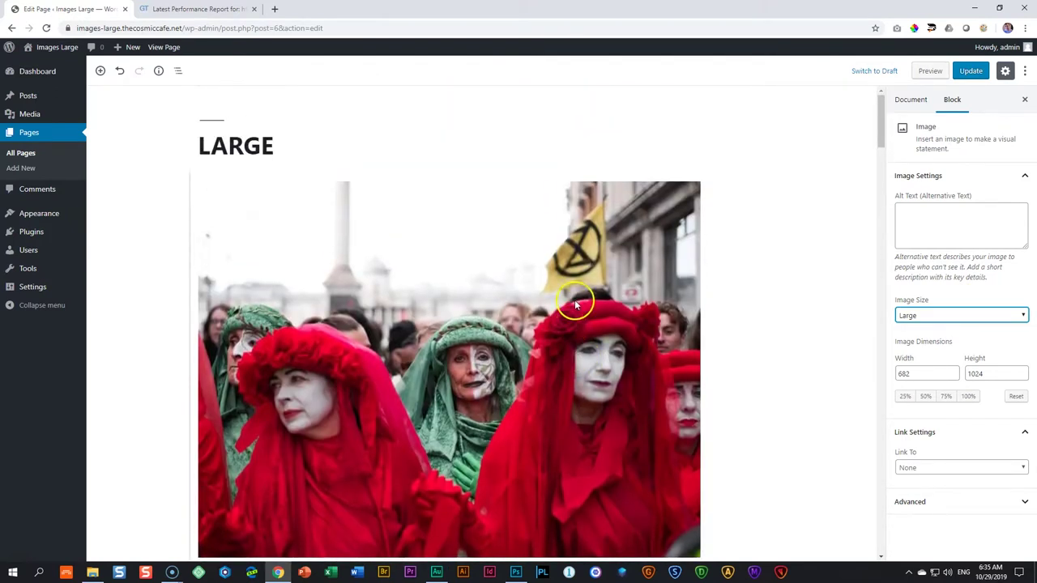
pyautogui.click(971, 72)
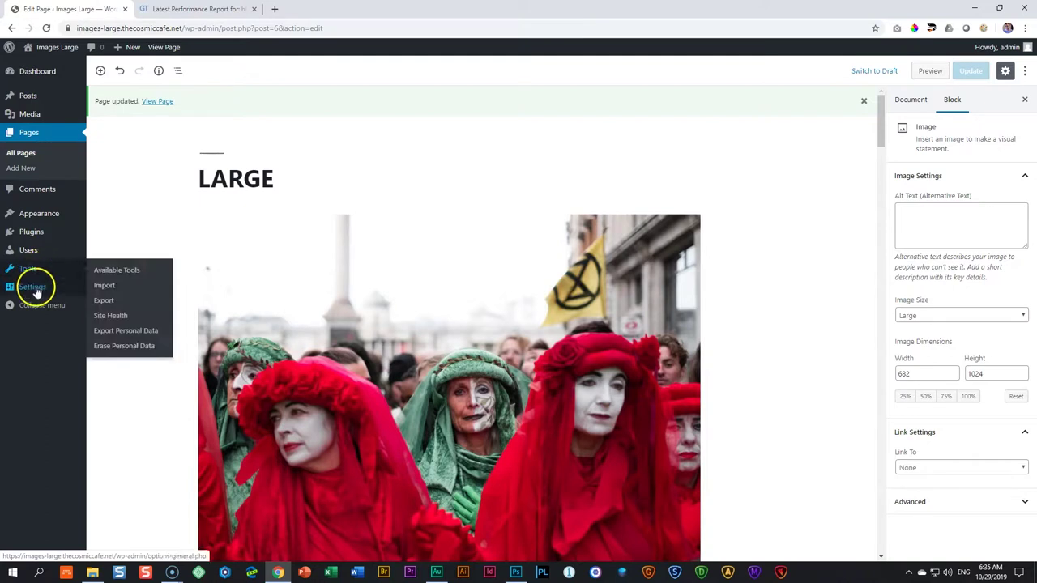
# Open the media settings and review the maximum dimensions defined for thumbnail, medium and large images
pyautogui.moveTo(35, 294)
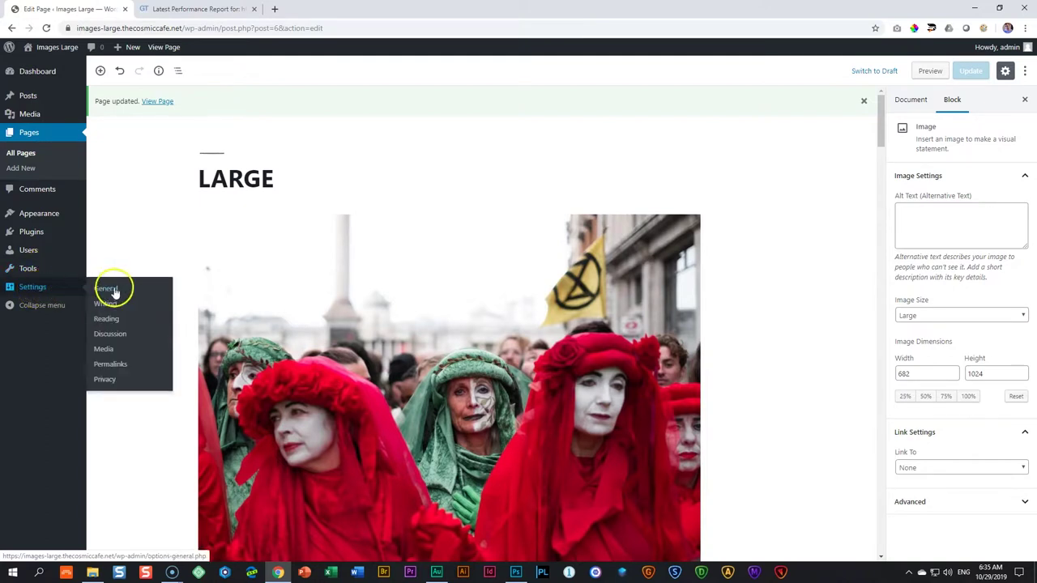
pyautogui.click(109, 353)
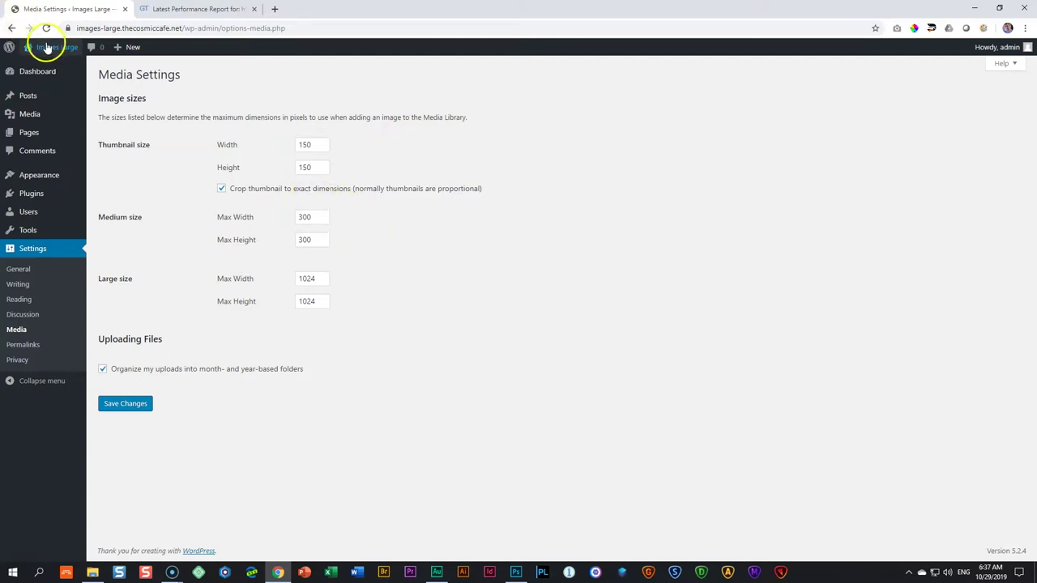
# Visit the site's front page and examine how wide the resized photos display down the published page
pyautogui.moveTo(45, 47)
pyautogui.click(38, 68)
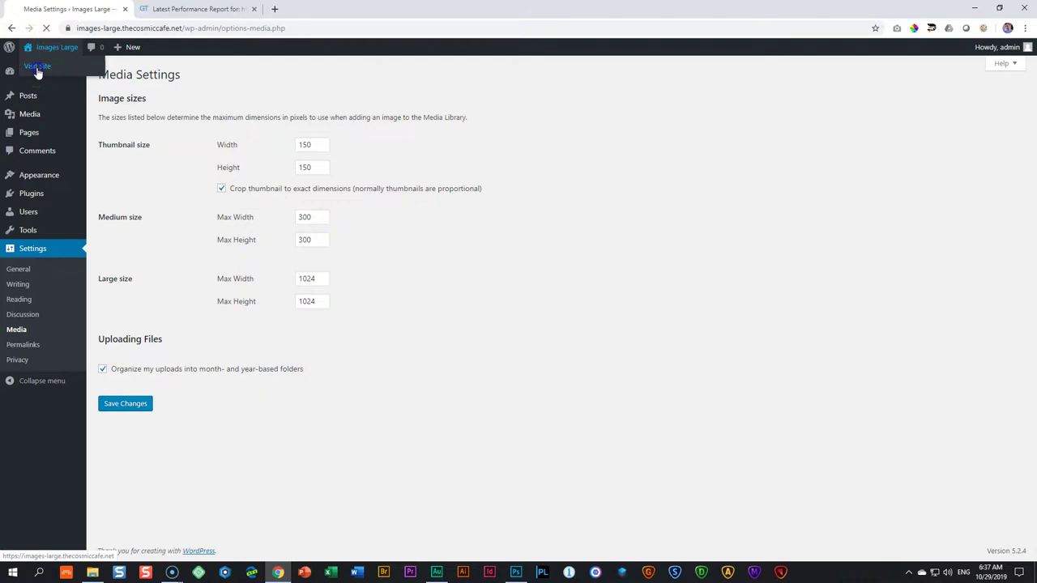
pyautogui.scroll(-15, 143, 174)
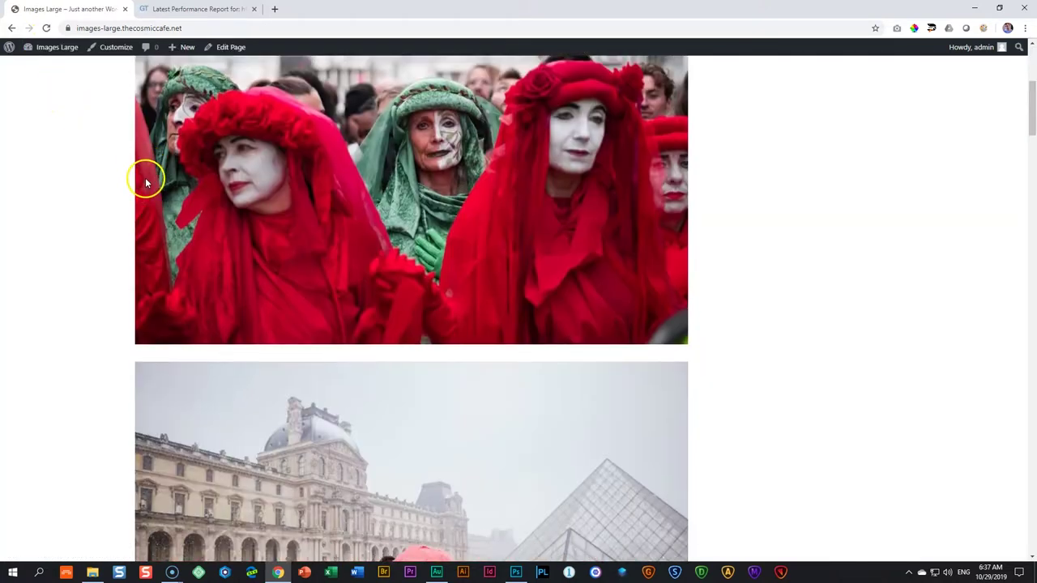
pyautogui.scroll(-9, 146, 175)
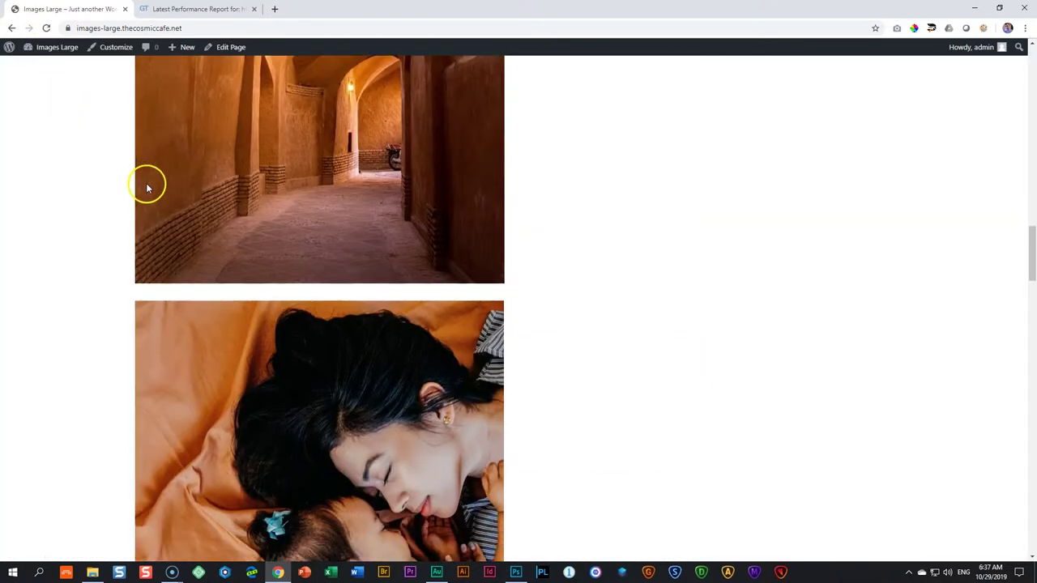
pyautogui.scroll(5, 146, 183)
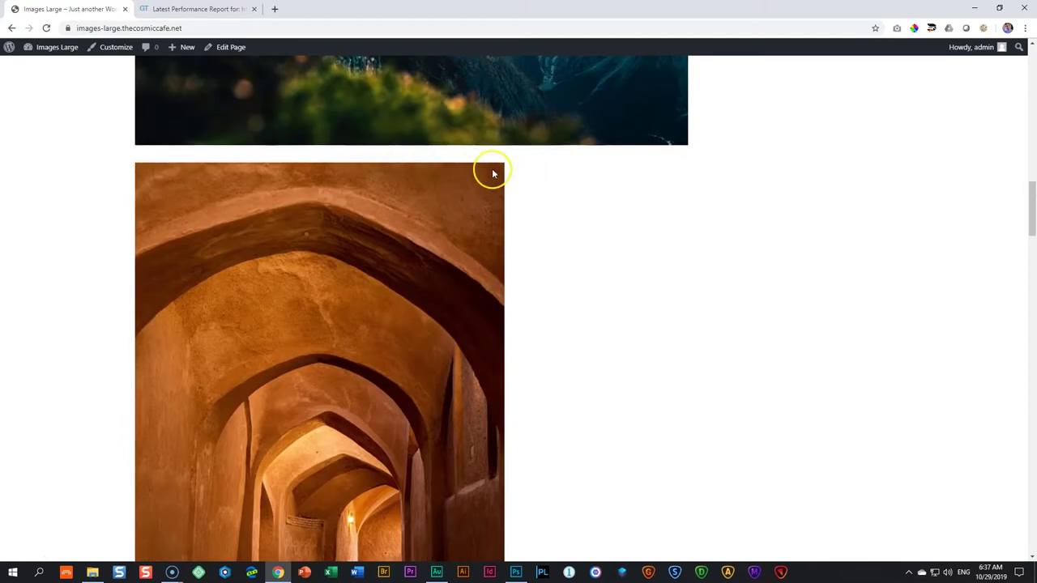
pyautogui.scroll(-4, 502, 182)
pyautogui.scroll(-7, 491, 329)
pyautogui.scroll(6, 495, 308)
pyautogui.scroll(10, 503, 295)
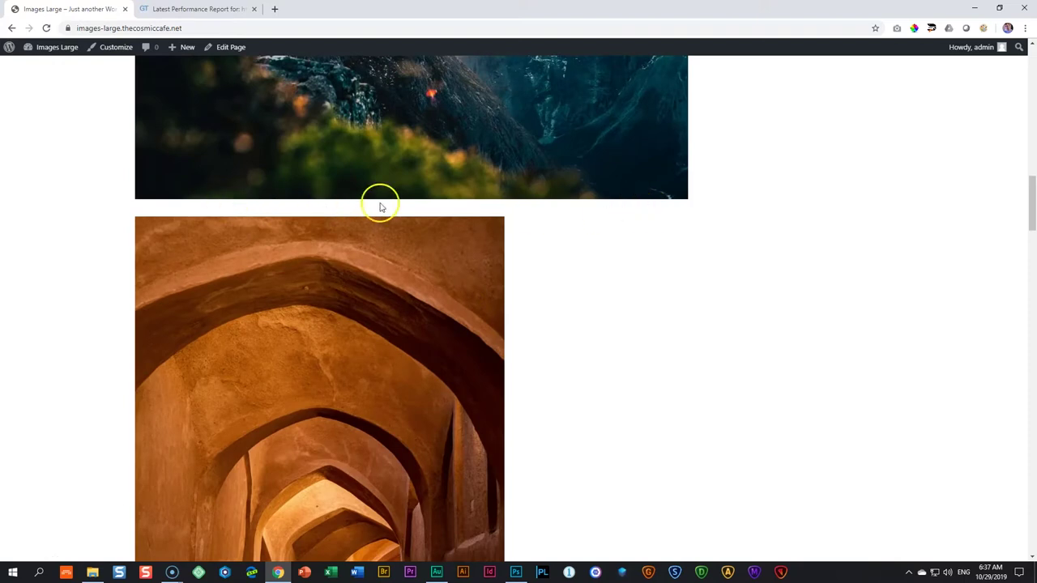
pyautogui.scroll(-14, 467, 229)
pyautogui.scroll(-20, 468, 232)
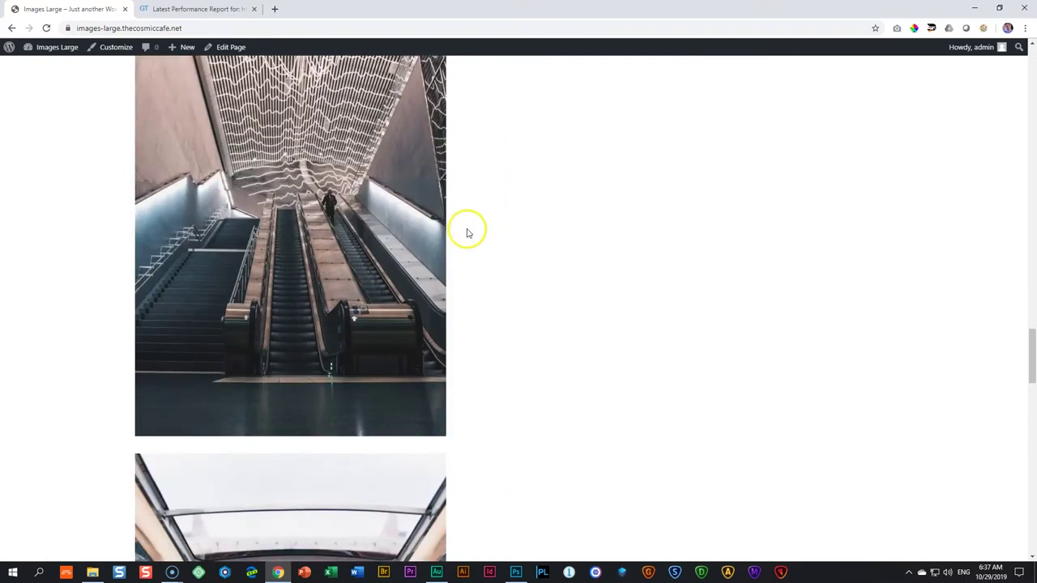
pyautogui.scroll(-4, 468, 232)
pyautogui.scroll(14, 465, 232)
pyautogui.scroll(20, 458, 227)
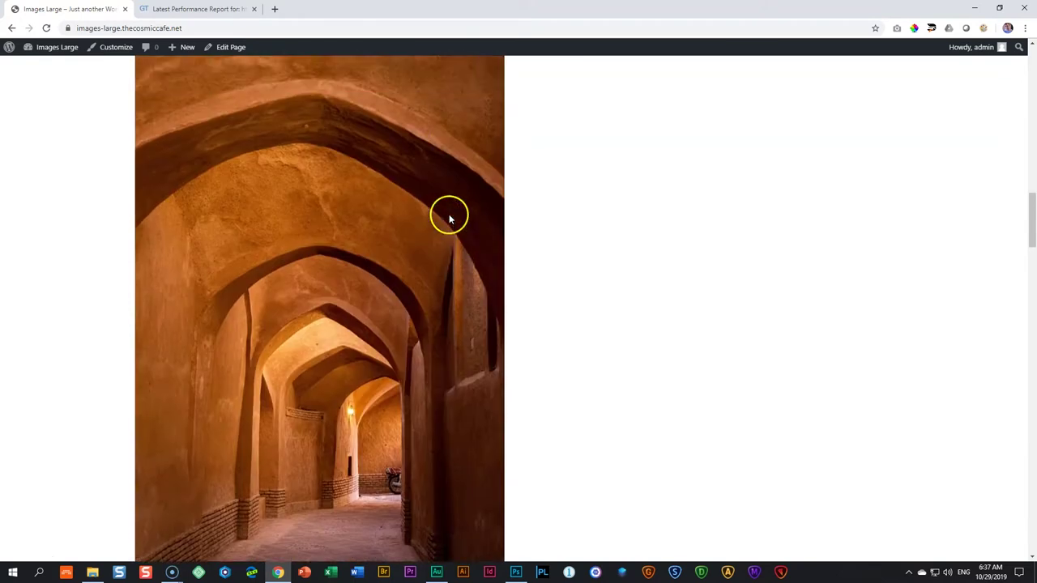
pyautogui.scroll(5, 445, 215)
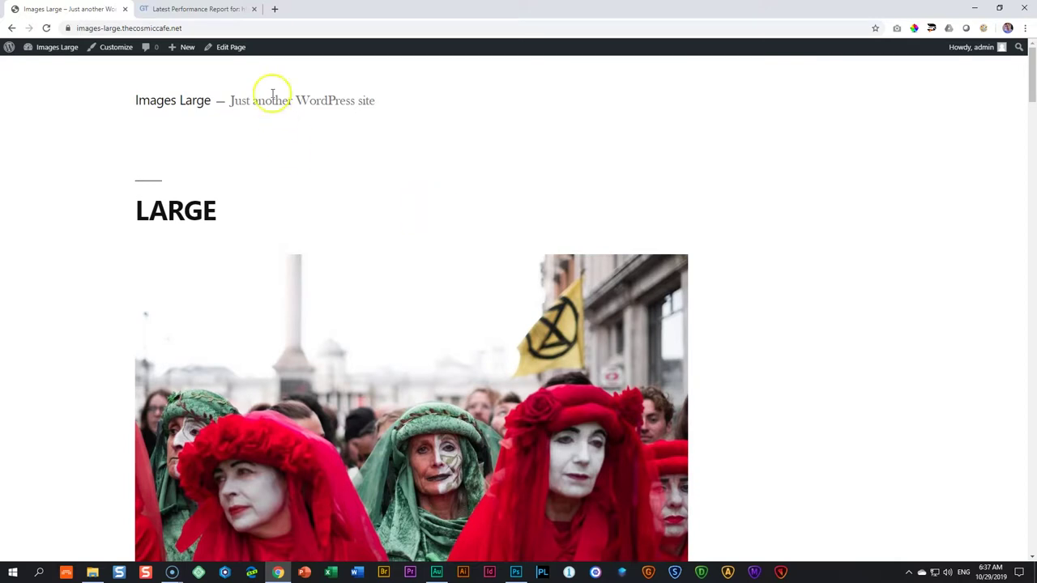
pyautogui.click(275, 9)
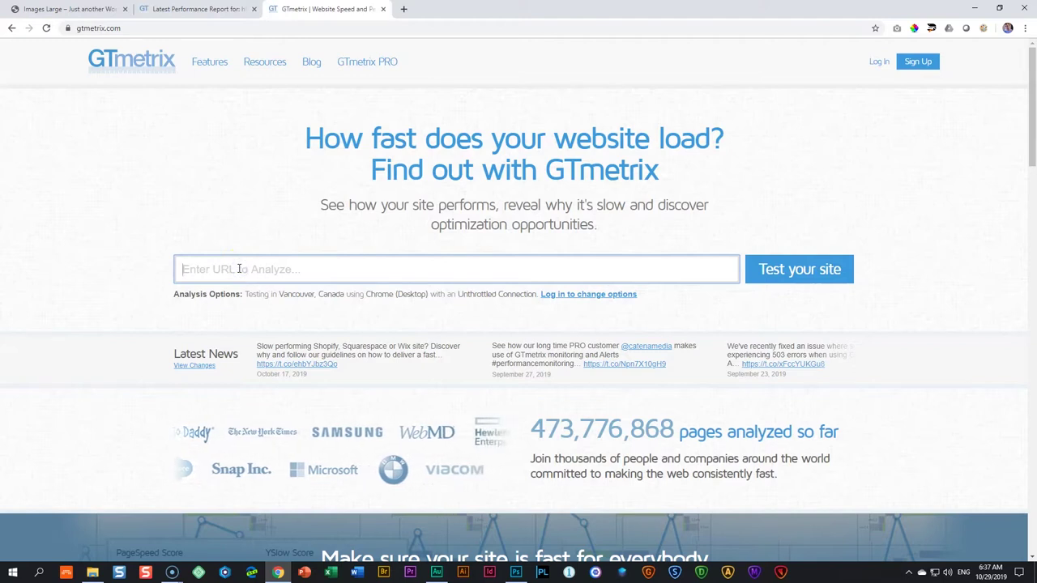
pyautogui.write('https://images-large.thecosmiccafe.net/')
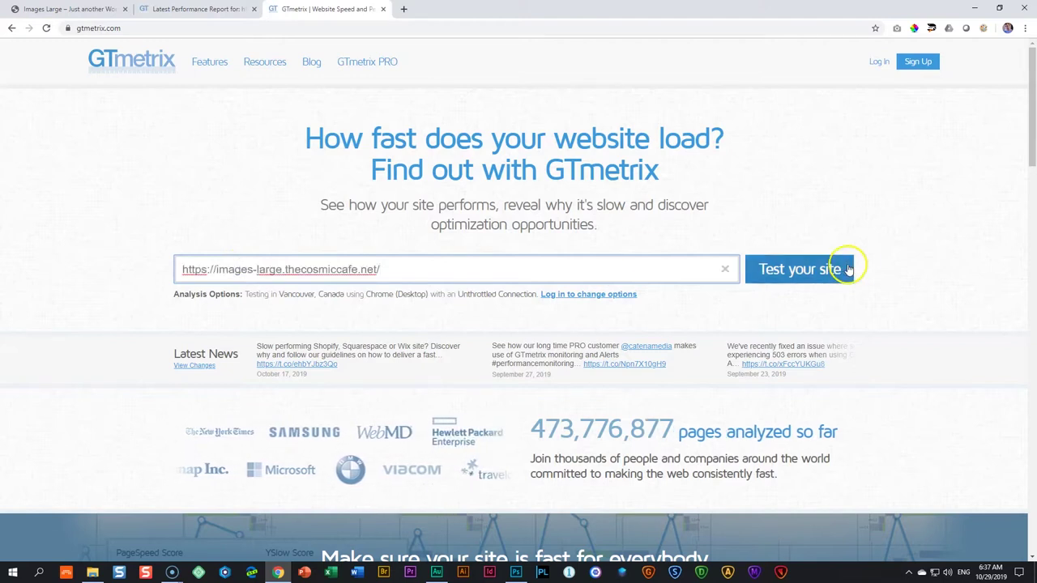
pyautogui.click(826, 269)
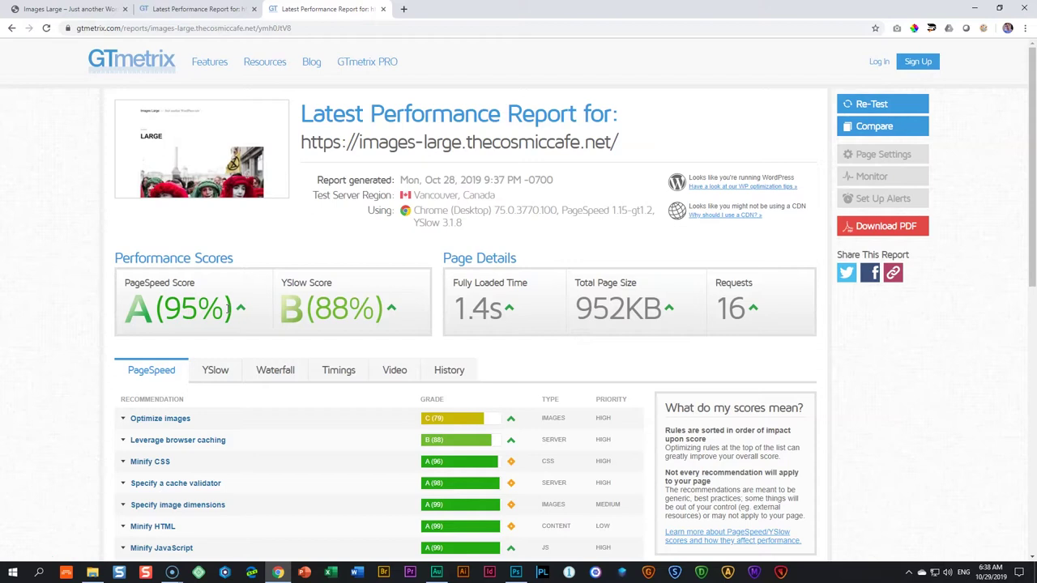
# Compare the new GTmetrix report with the earlier one, alternating between their scores, loading times and page sizes
pyautogui.hotkey('ctrl', 'pageup')
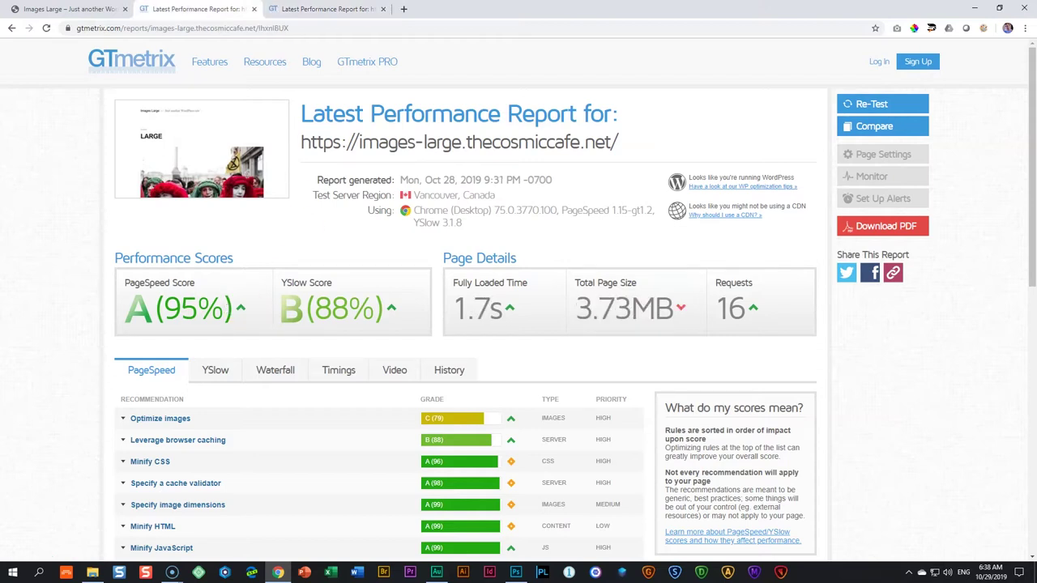
pyautogui.click(279, 9)
pyautogui.hotkey('ctrl', 'pageup')
pyautogui.hotkey('ctrl', 'pagedown')
pyautogui.hotkey('ctrl', 'pageup')
pyautogui.click(281, 9)
pyautogui.click(229, 8)
pyautogui.click(272, 8)
pyautogui.click(239, 9)
pyautogui.click(296, 8)
pyautogui.hotkey('ctrl', 'pageup')
pyautogui.hotkey('ctrl', 'pagedown')
pyautogui.click(243, 8)
# Highlight the total page size in the earlier GTmetrix report and check it against the newer report
pyautogui.moveTo(578, 306); pyautogui.dragTo(672, 306)
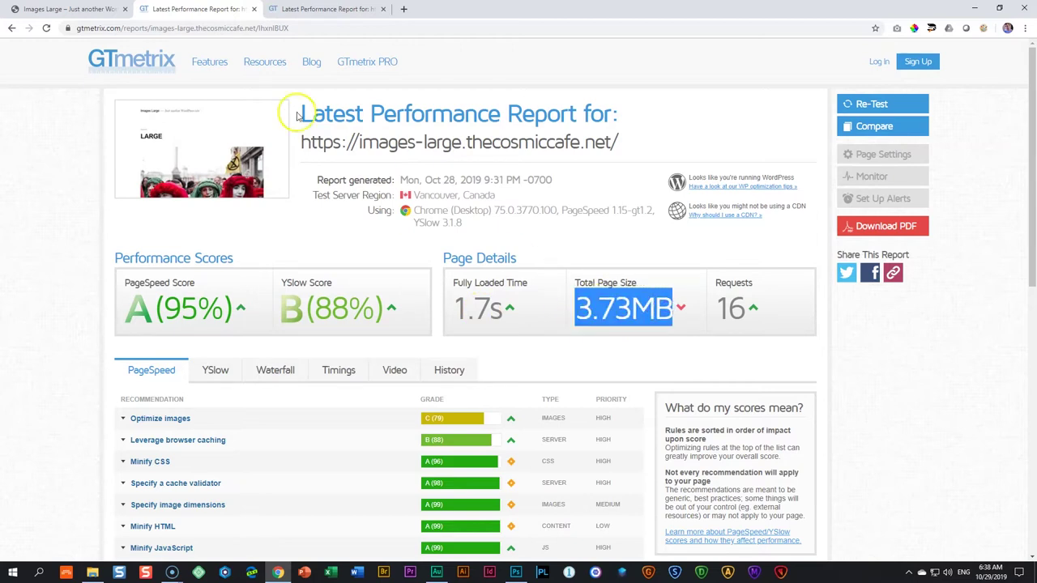
pyautogui.click(322, 8)
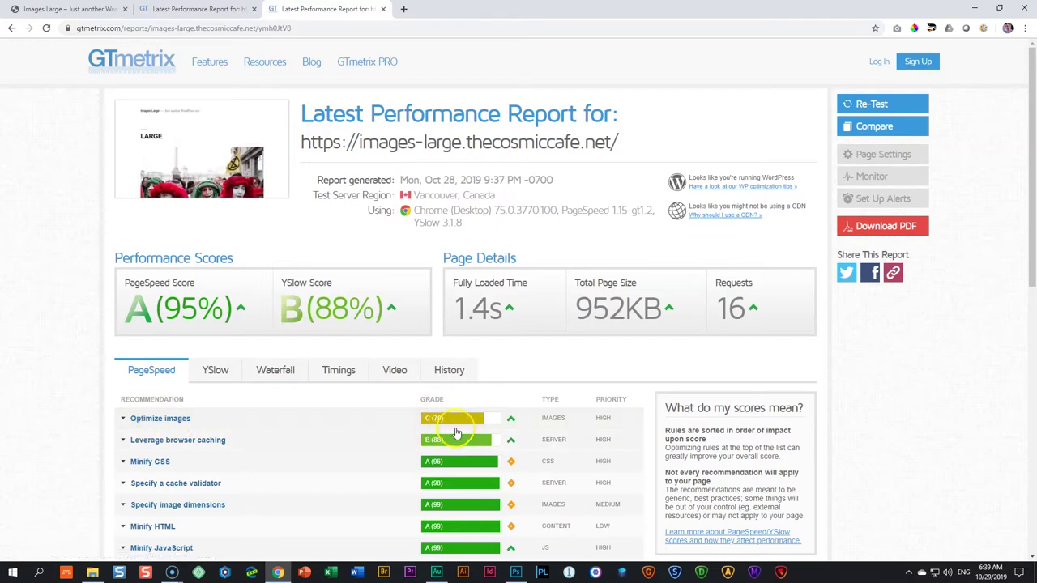
pyautogui.click(227, 10)
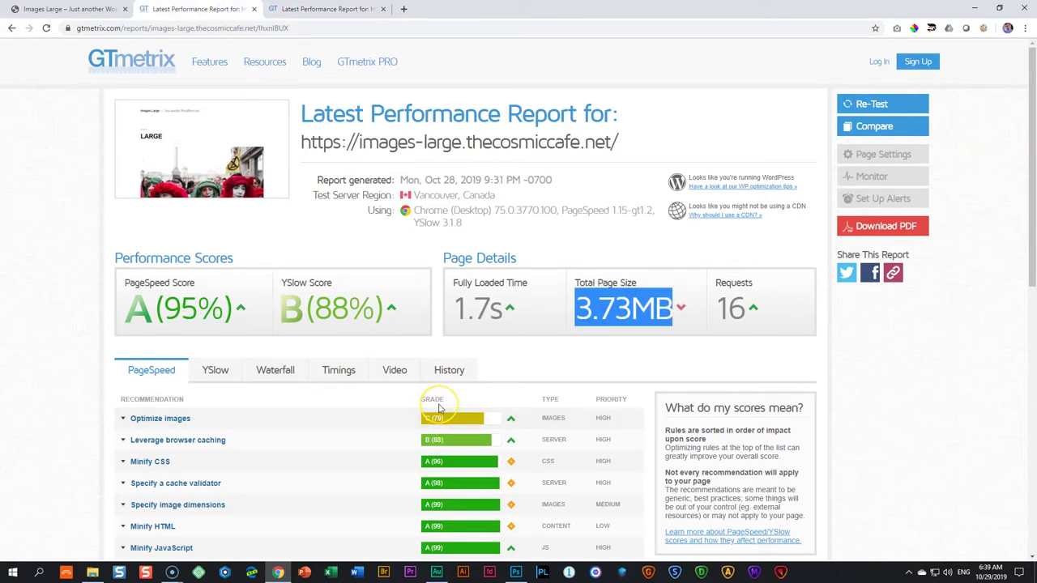
pyautogui.click(549, 262)
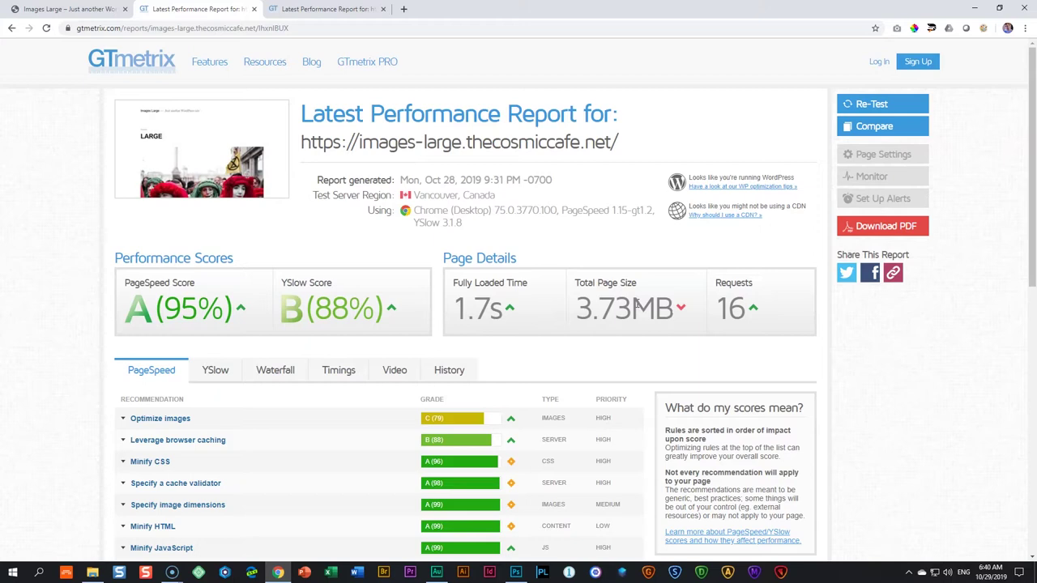
# Return to the WordPress site, go to its dashboard and open the front page LARGE for editing
pyautogui.click(92, 9)
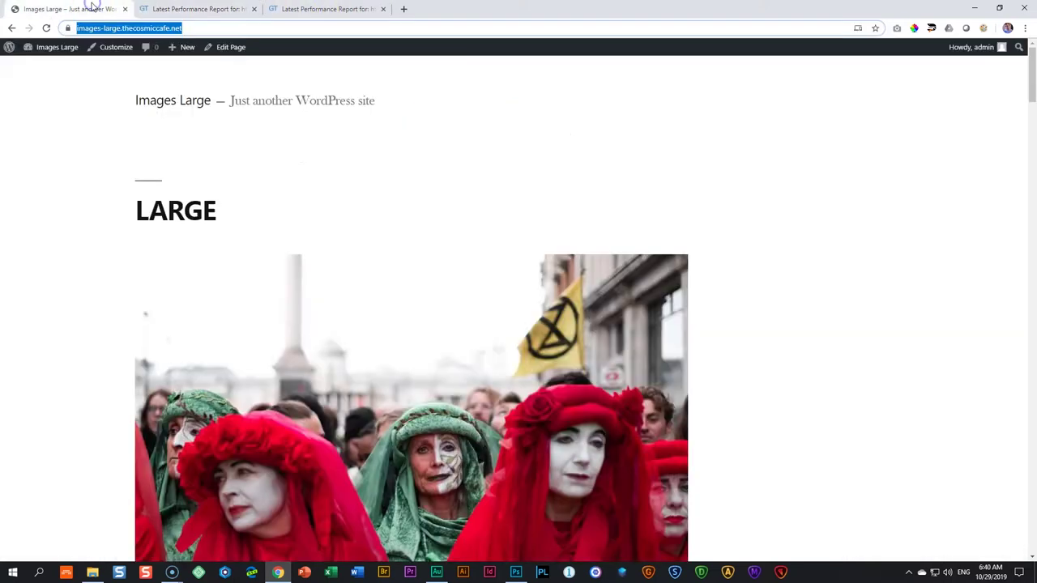
pyautogui.click(47, 66)
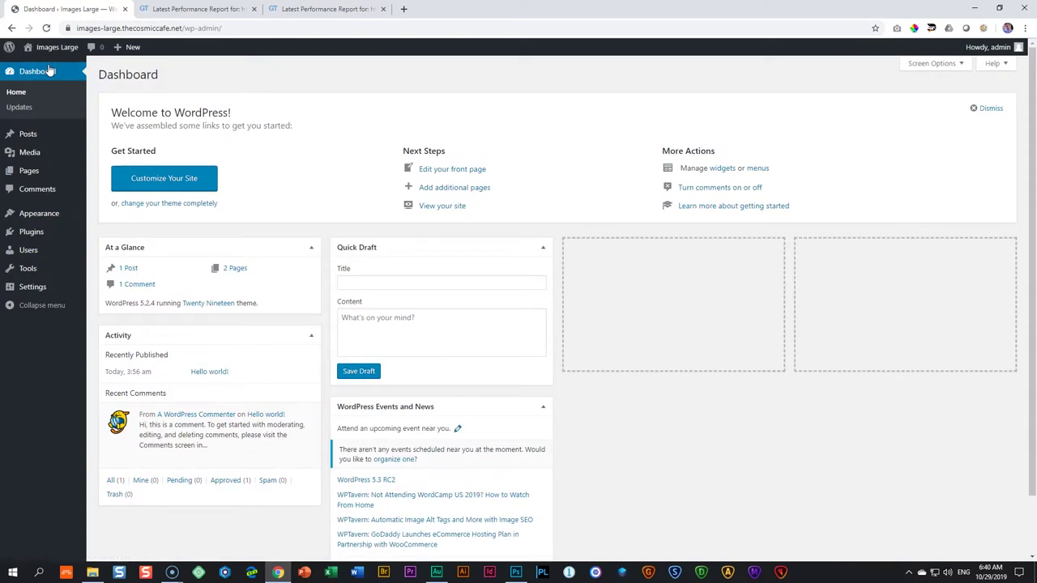
pyautogui.click(105, 171)
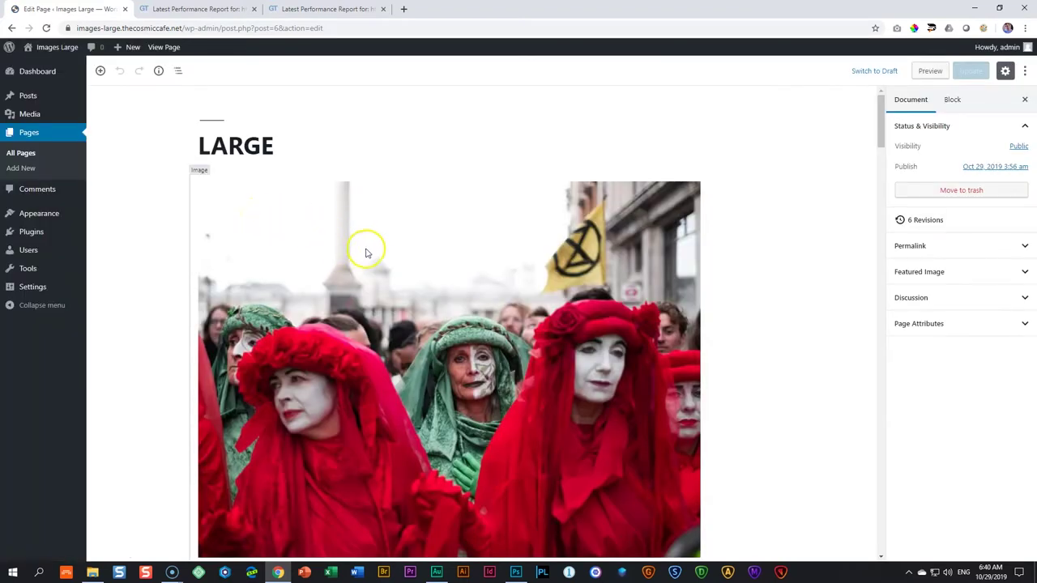
# Add an image block below the last photo and insert the archway picture Image-01-1.jpg from the media library
pyautogui.scroll(-20, 373, 258)
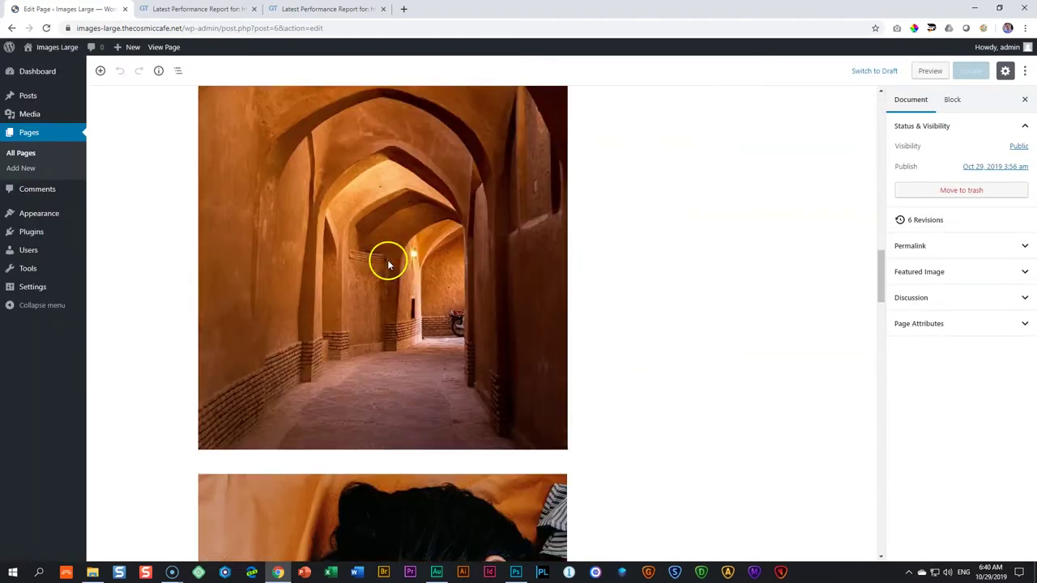
pyautogui.scroll(-20, 388, 265)
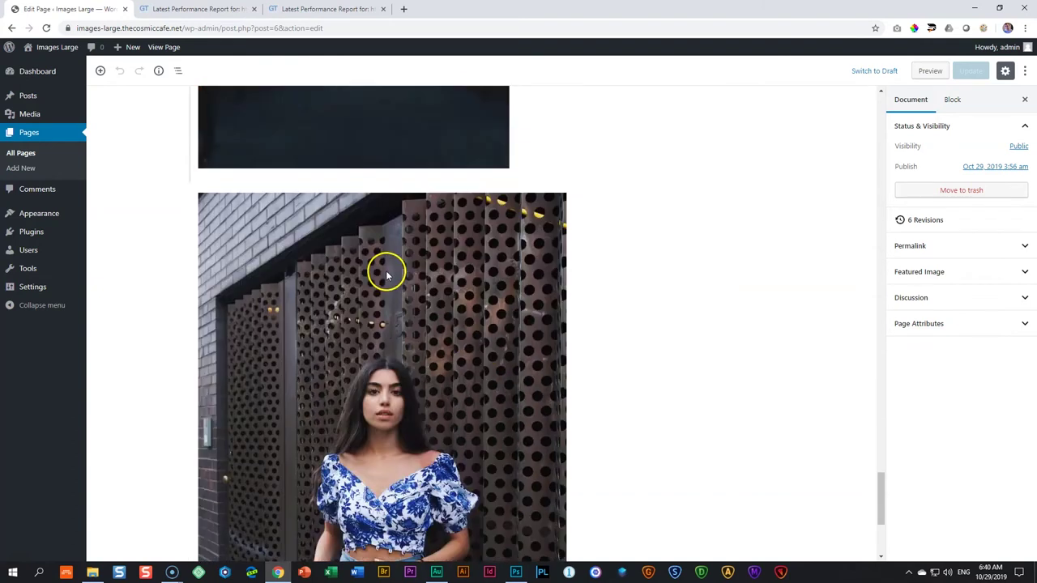
pyautogui.scroll(-3, 386, 276)
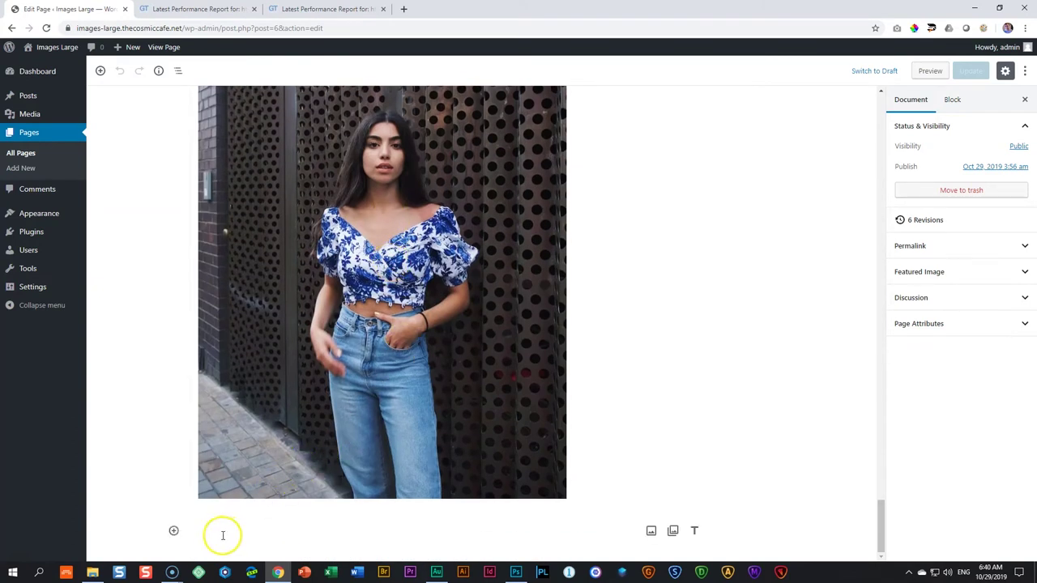
pyautogui.click(651, 531)
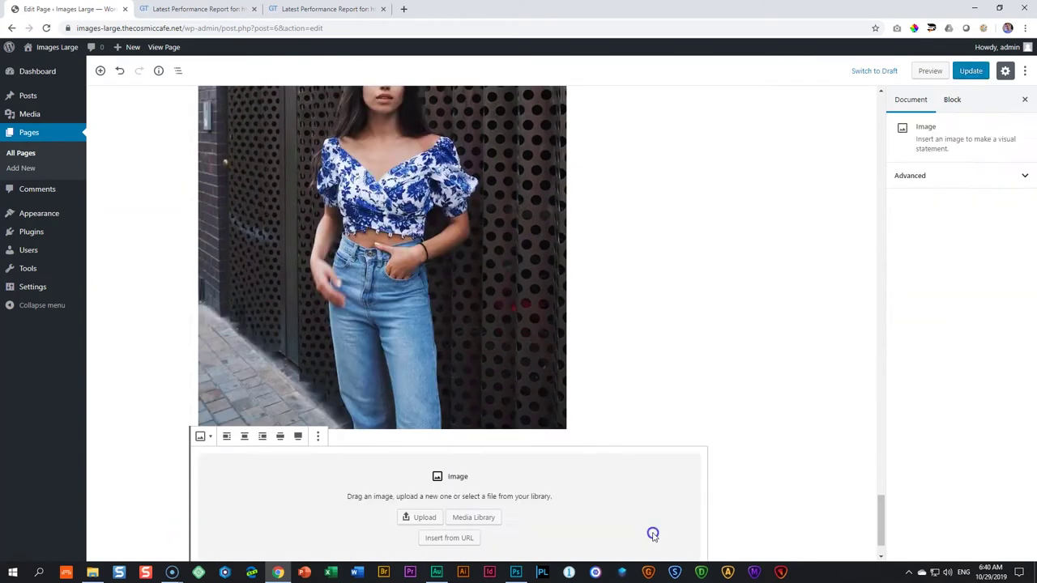
pyautogui.scroll(-1, 608, 498)
pyautogui.click(479, 462)
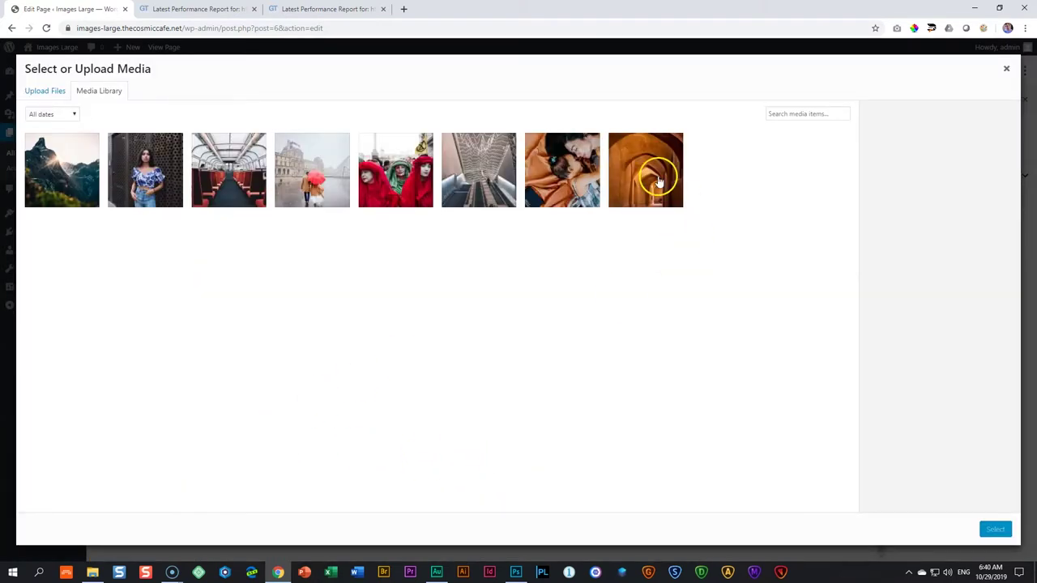
pyautogui.click(659, 181)
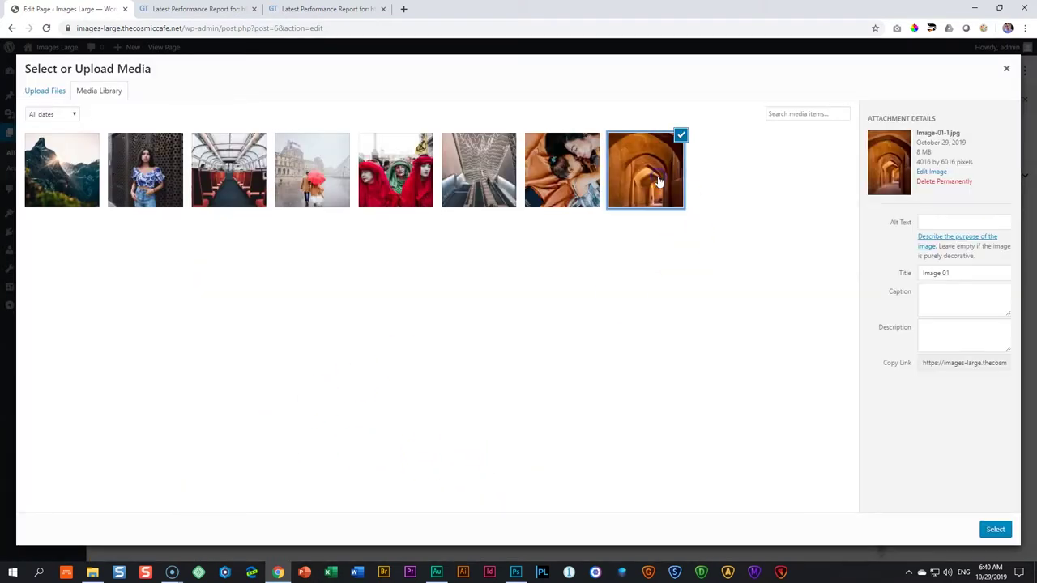
pyautogui.click(995, 530)
# Set the image size of the newly inserted archway photo to Full Size
pyautogui.scroll(-5, 629, 426)
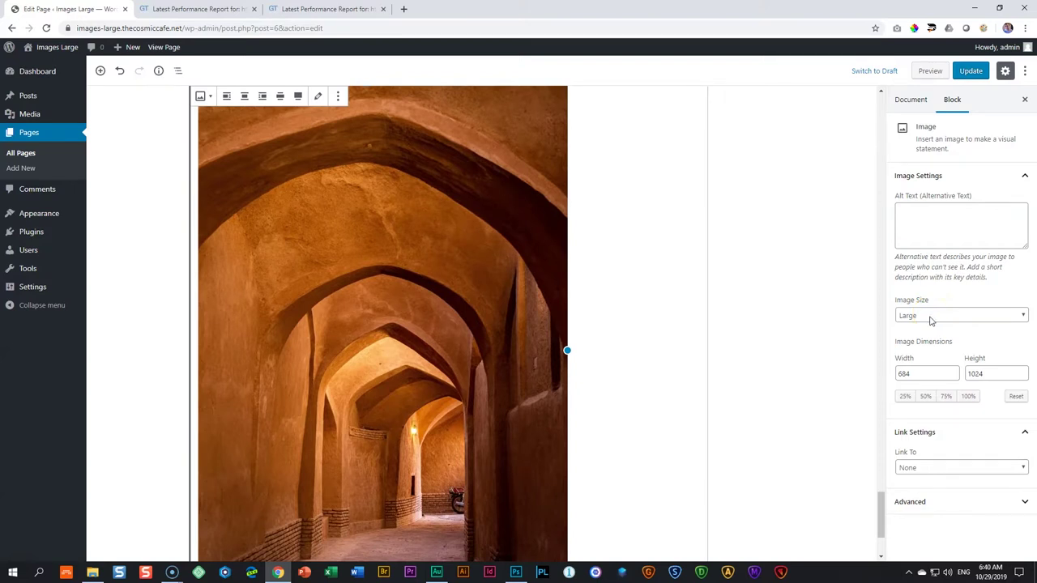
pyautogui.click(930, 317)
pyautogui.click(921, 362)
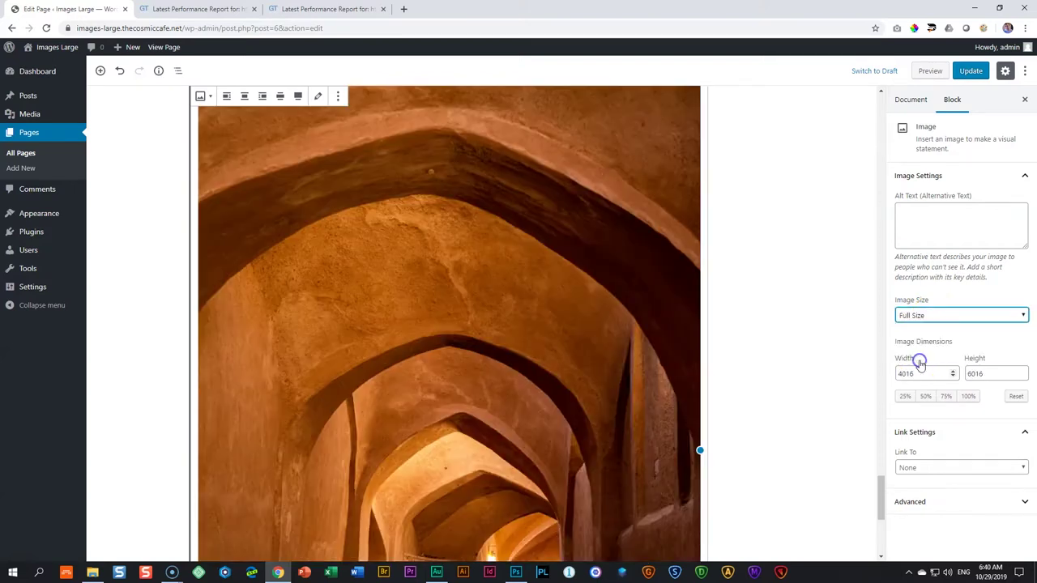
# Try scaling the archway photo's dimensions to 75%, 50%, 25% and 100%, and leave it at 50%
pyautogui.click(947, 397)
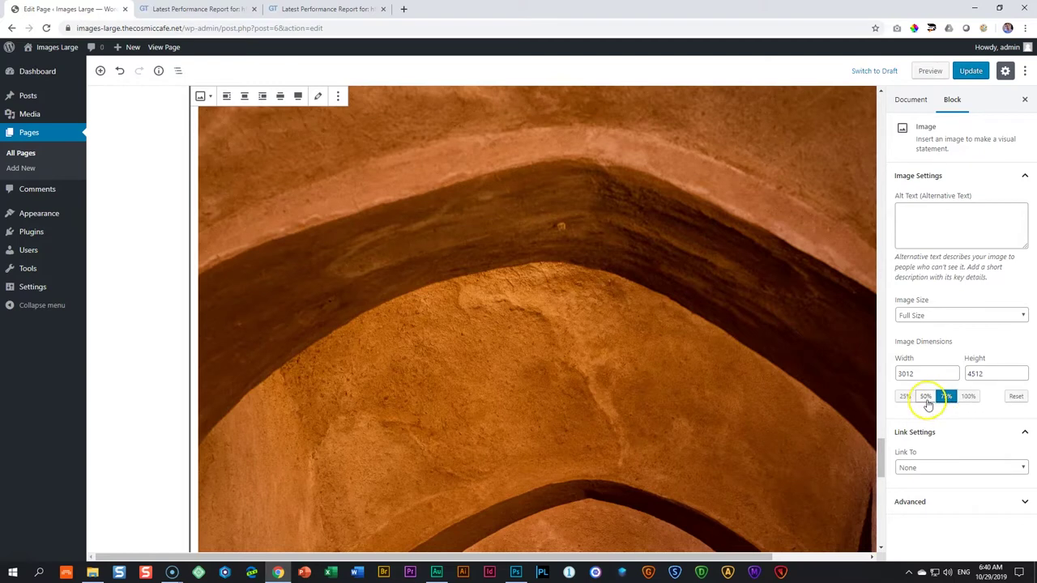
pyautogui.click(925, 397)
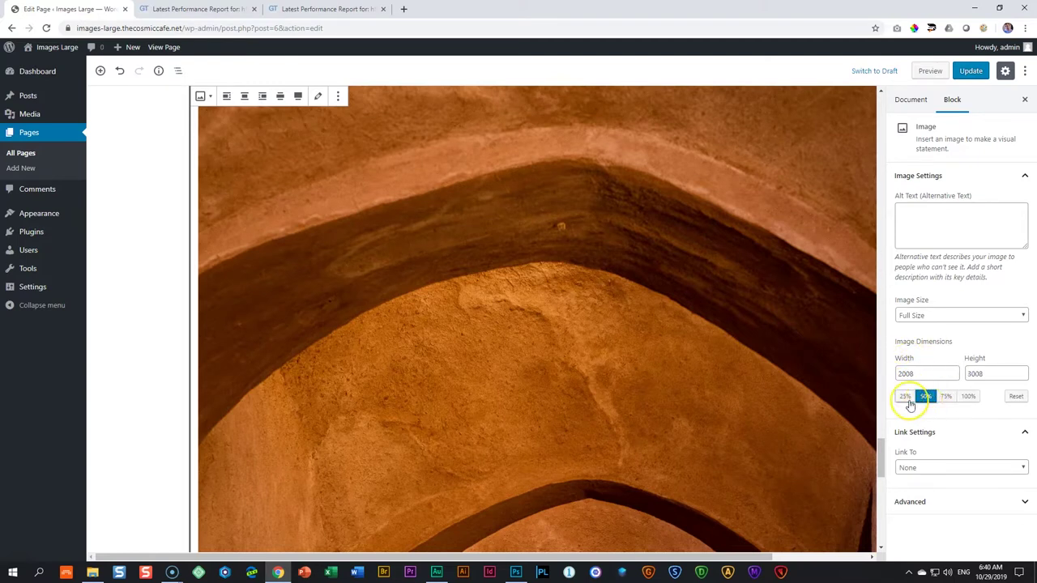
pyautogui.click(905, 396)
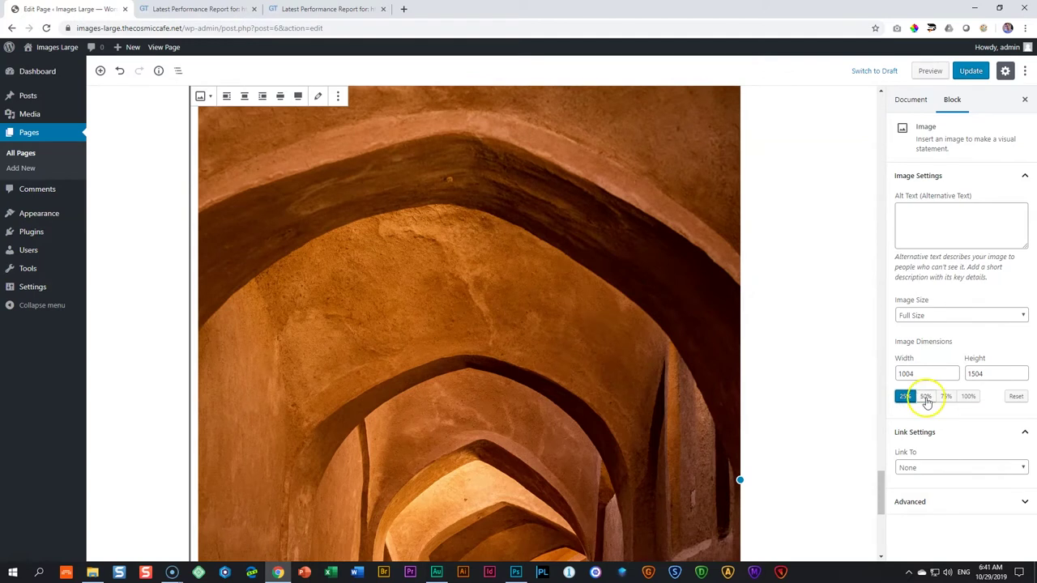
pyautogui.click(926, 397)
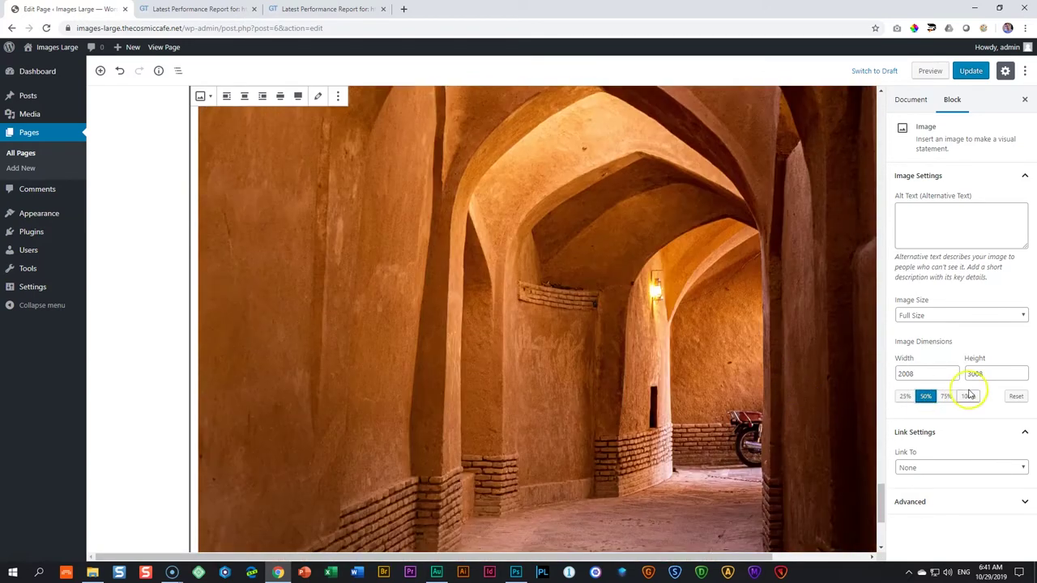
pyautogui.click(968, 396)
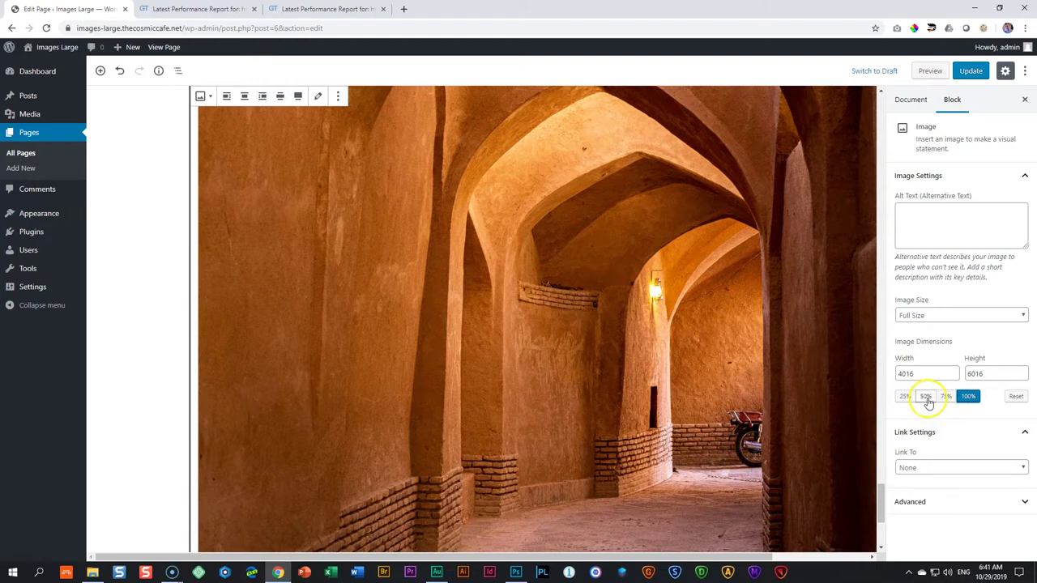
pyautogui.click(927, 400)
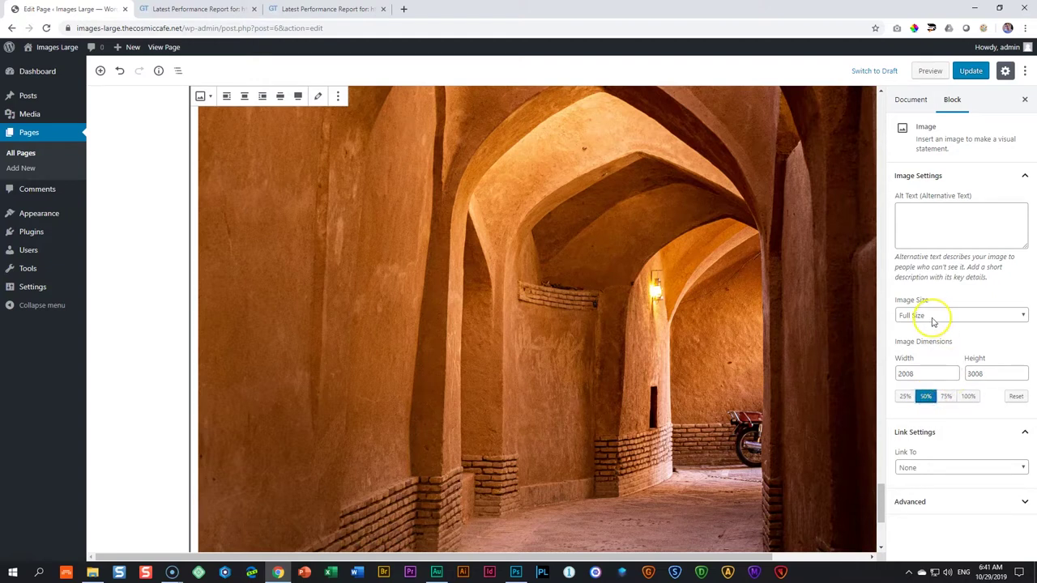
# Try the archway photo at the image sizes Large, Medium, Thumbnail and Large again, and leave it at Full Size
pyautogui.click(932, 321)
pyautogui.click(916, 349)
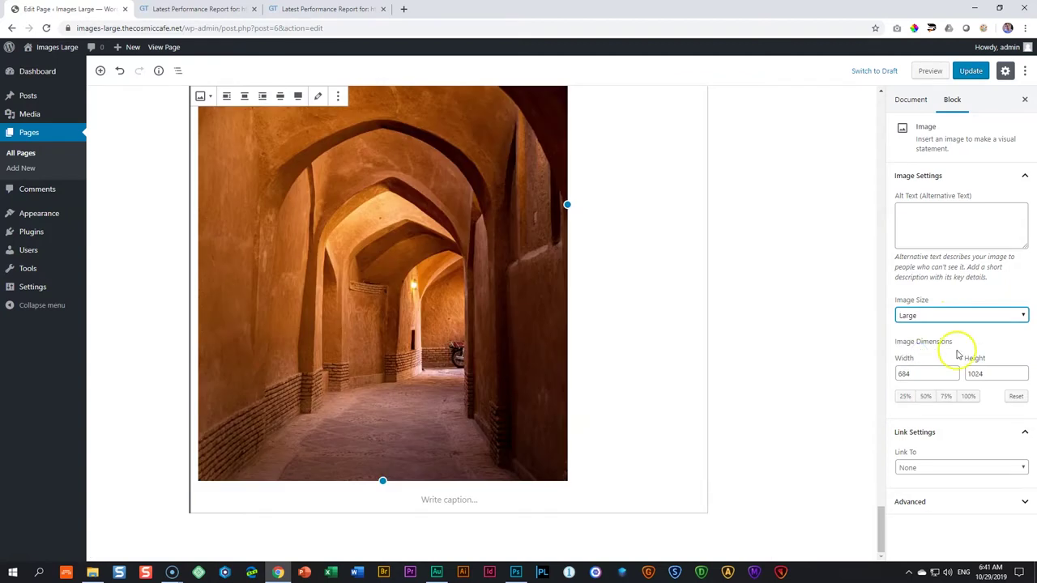
pyautogui.click(940, 315)
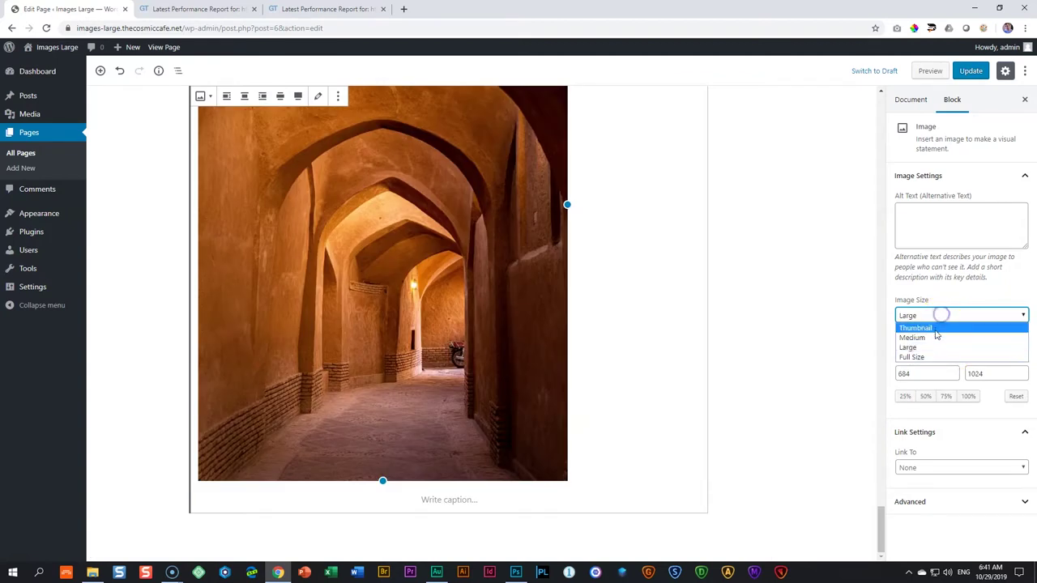
pyautogui.click(933, 337)
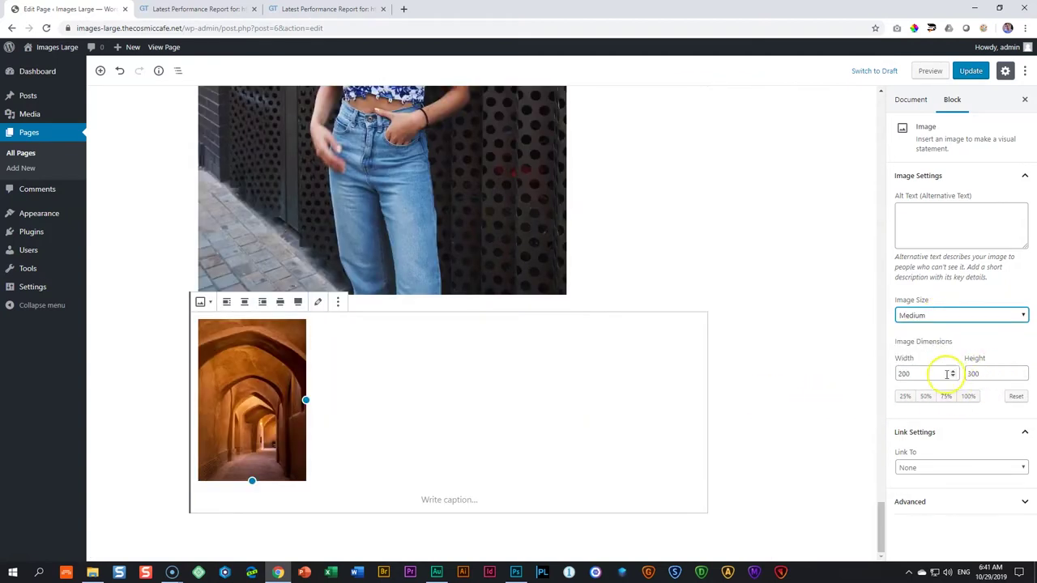
pyautogui.click(934, 315)
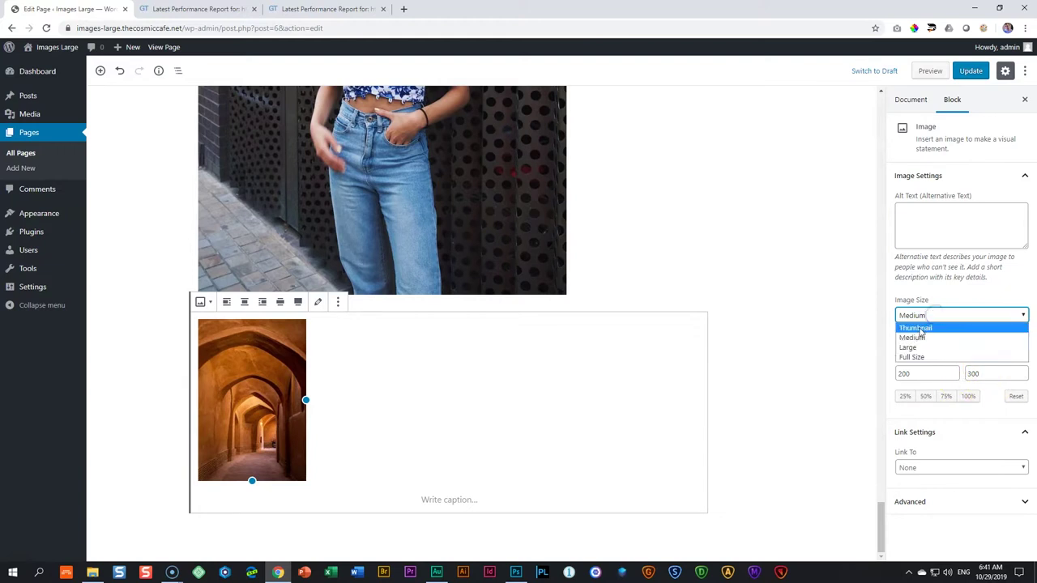
pyautogui.click(921, 328)
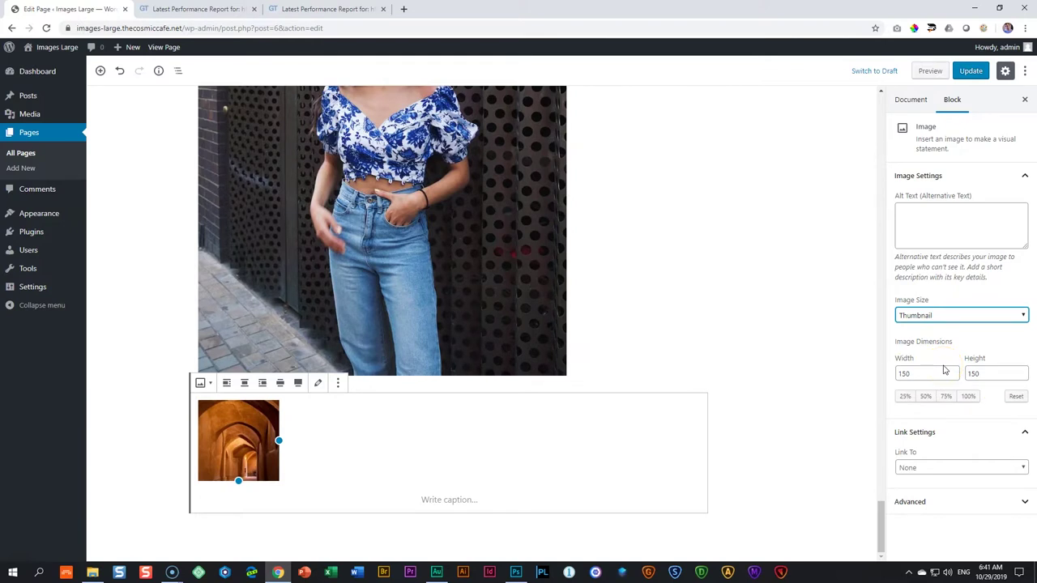
pyautogui.click(945, 314)
pyautogui.click(937, 349)
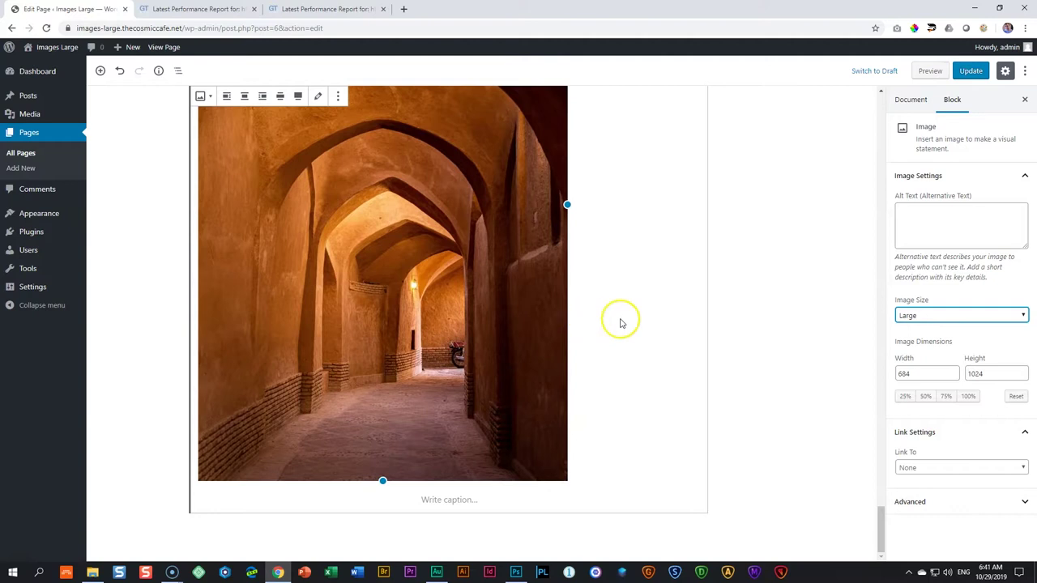
pyautogui.click(907, 315)
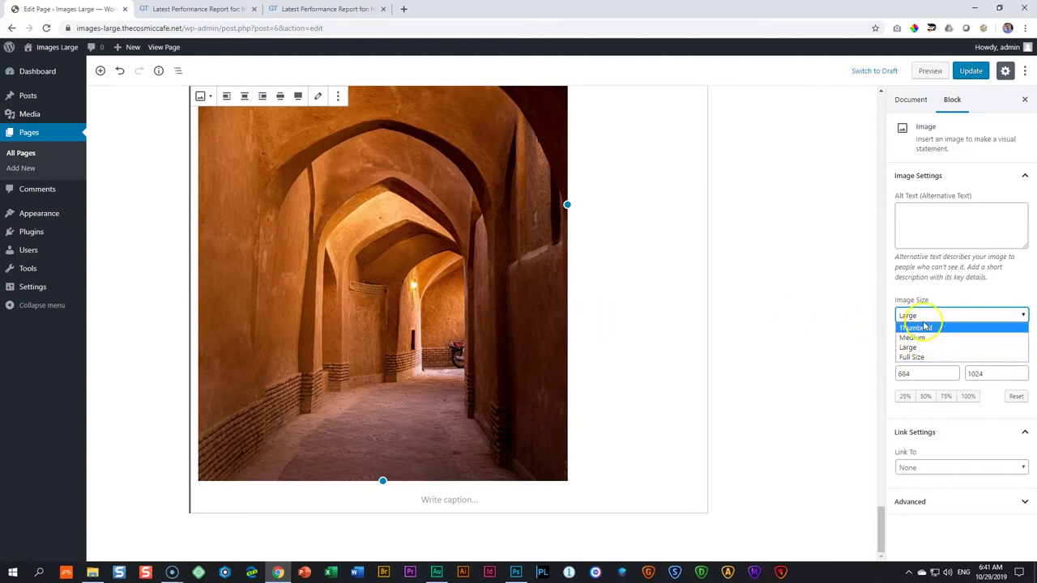
pyautogui.click(912, 356)
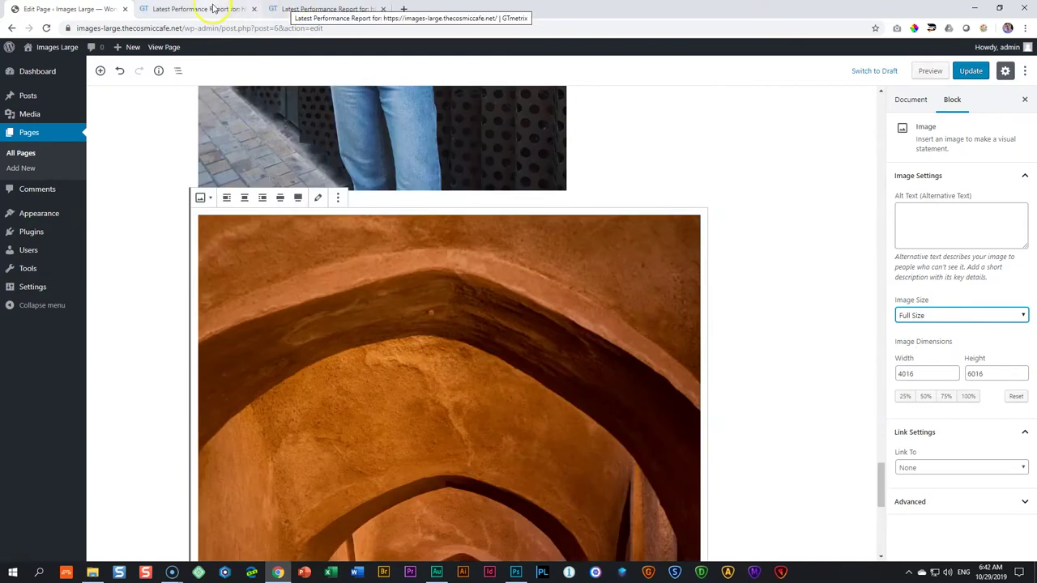
# Switch to the GTmetrix reports and compare the 9:31 PM and 9:37 PM results for load time and total page size
pyautogui.click(204, 8)
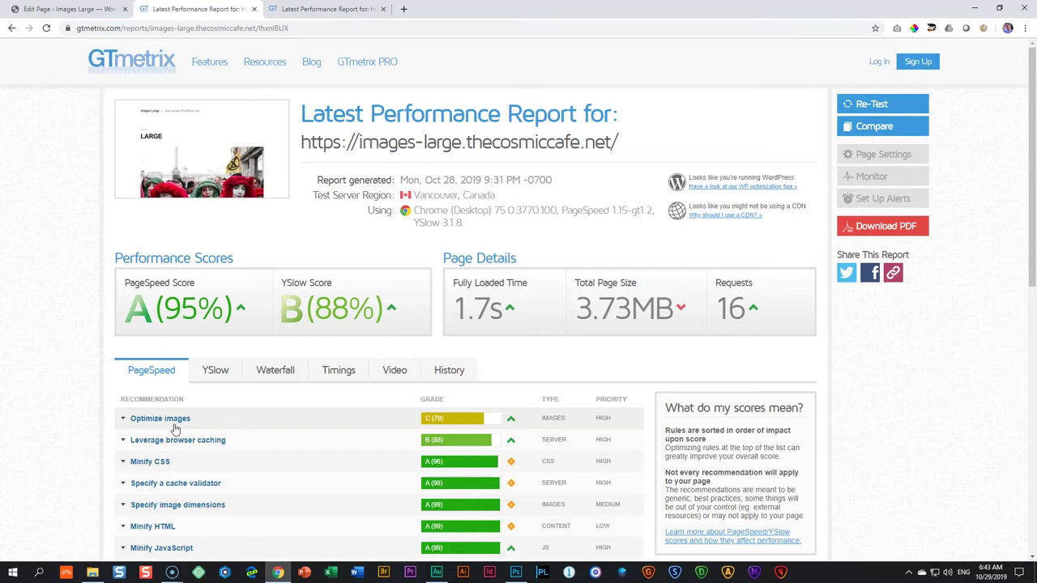
pyautogui.click(326, 8)
pyautogui.click(194, 8)
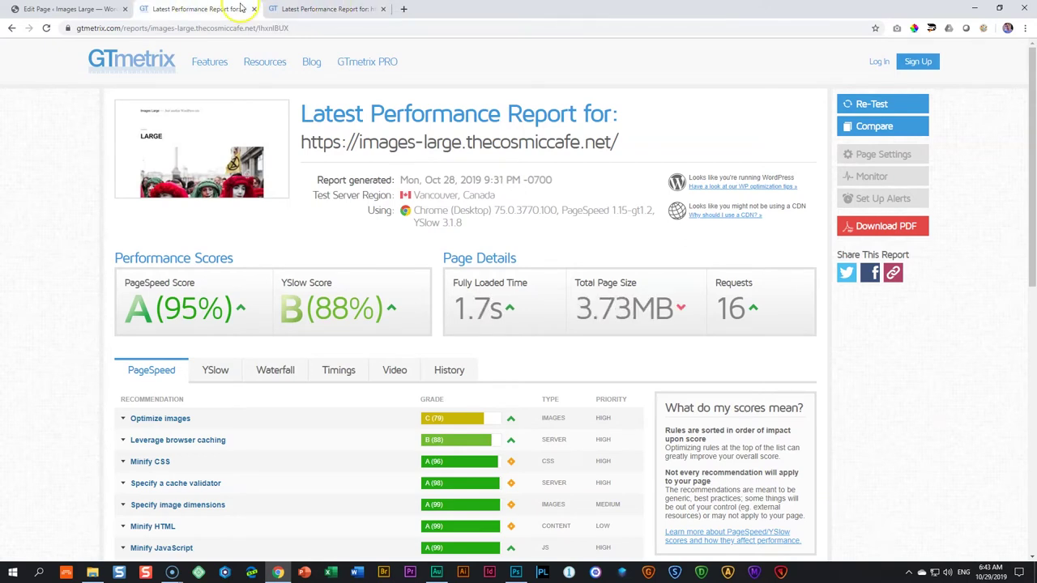
pyautogui.click(292, 8)
pyautogui.click(198, 9)
pyautogui.scroll(-1, 292, 304)
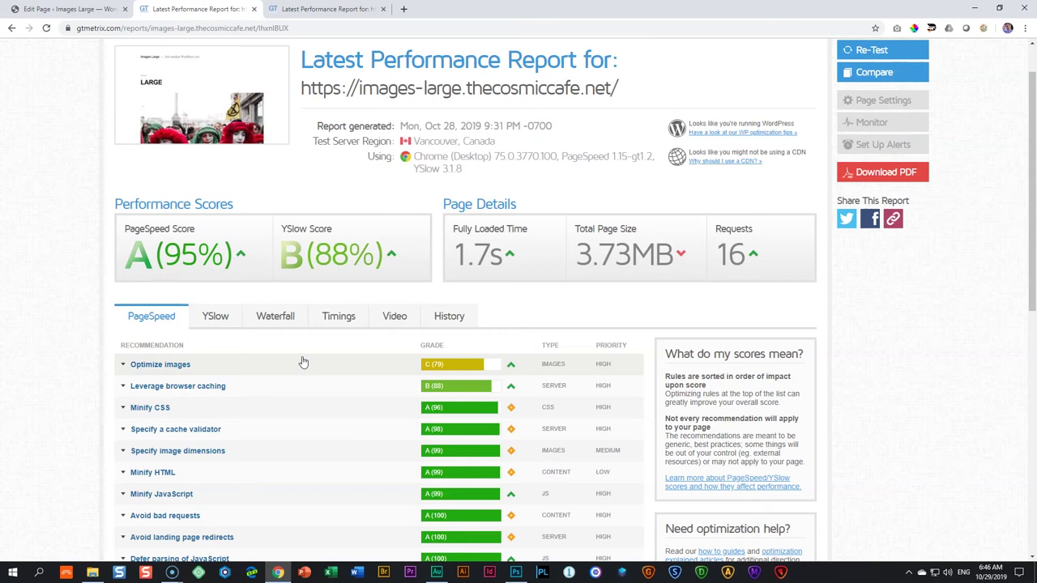
# Return to the published LARGE page and examine how its photos display, down to the oversized archway photo at the end
pyautogui.hotkey('ctrl', 'shift', 'Tab')
pyautogui.scroll(-6, 130, 243)
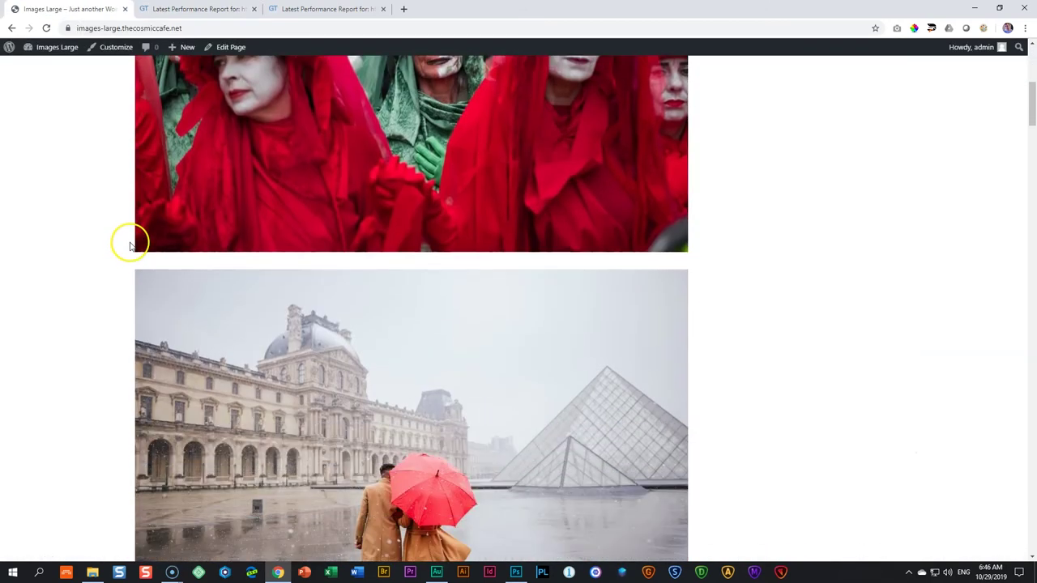
pyautogui.scroll(-8, 130, 247)
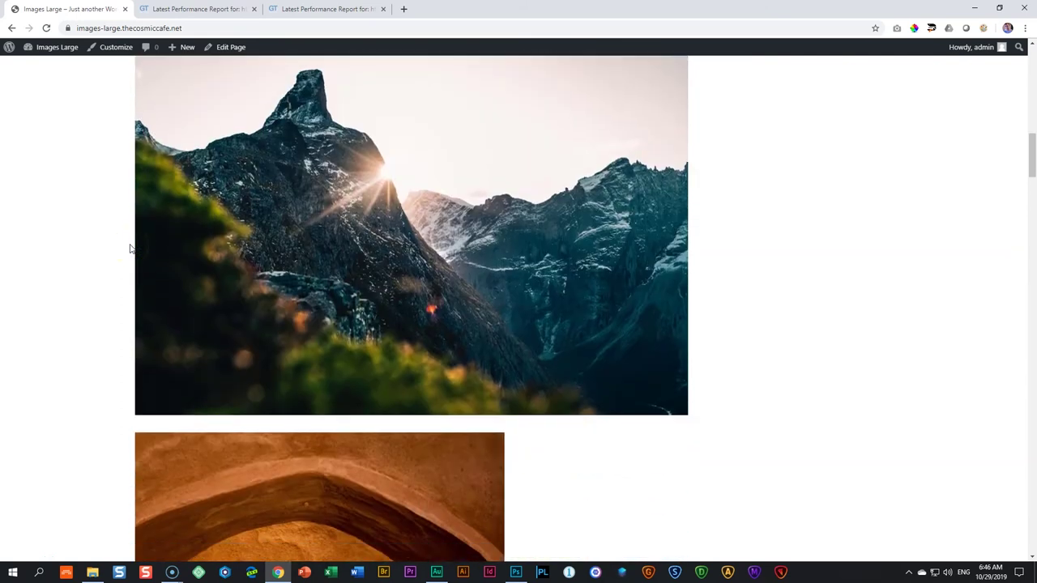
pyautogui.scroll(-8, 129, 247)
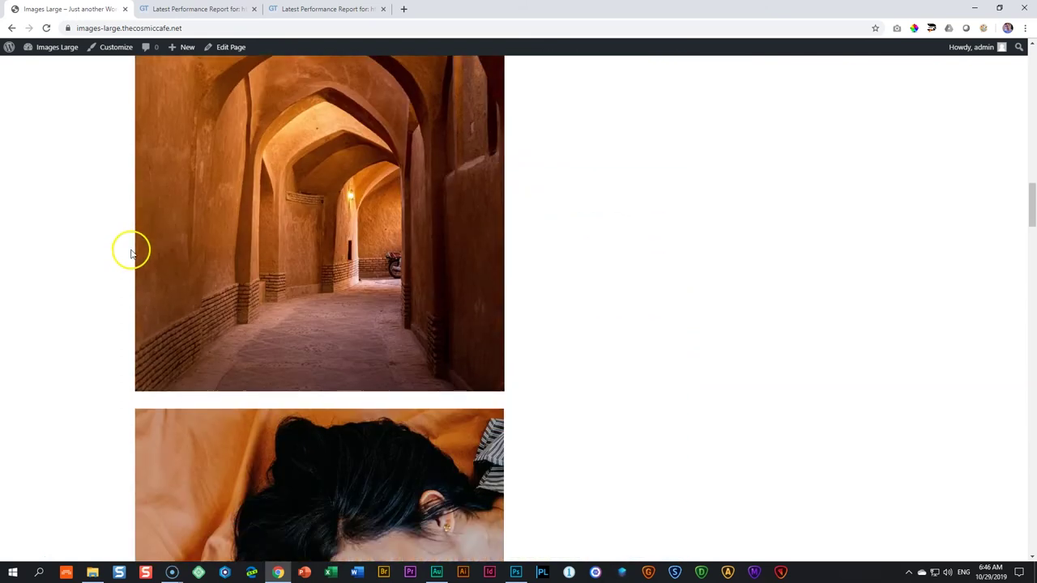
pyautogui.scroll(-8, 131, 254)
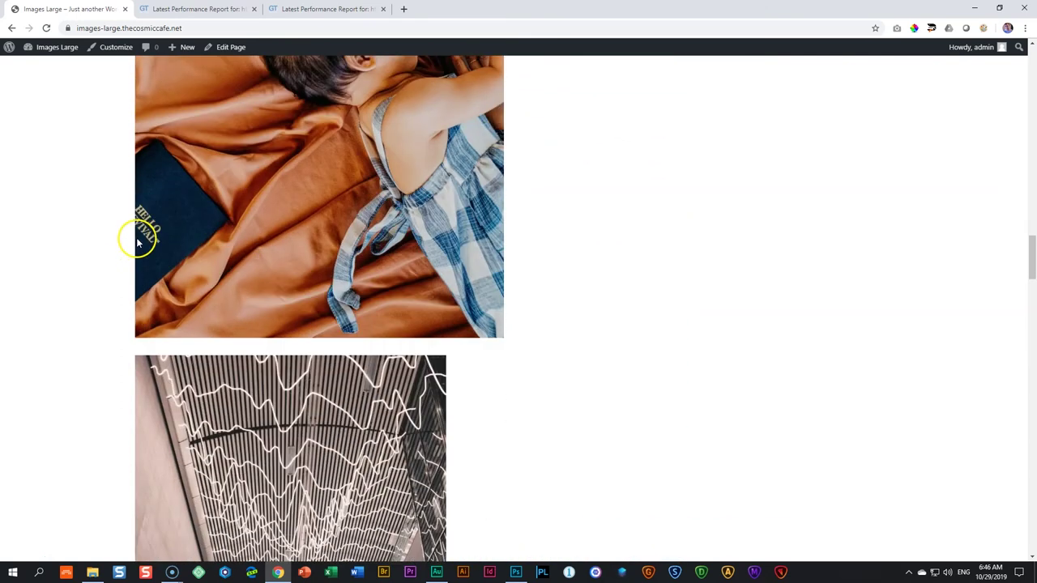
pyautogui.scroll(-8, 138, 247)
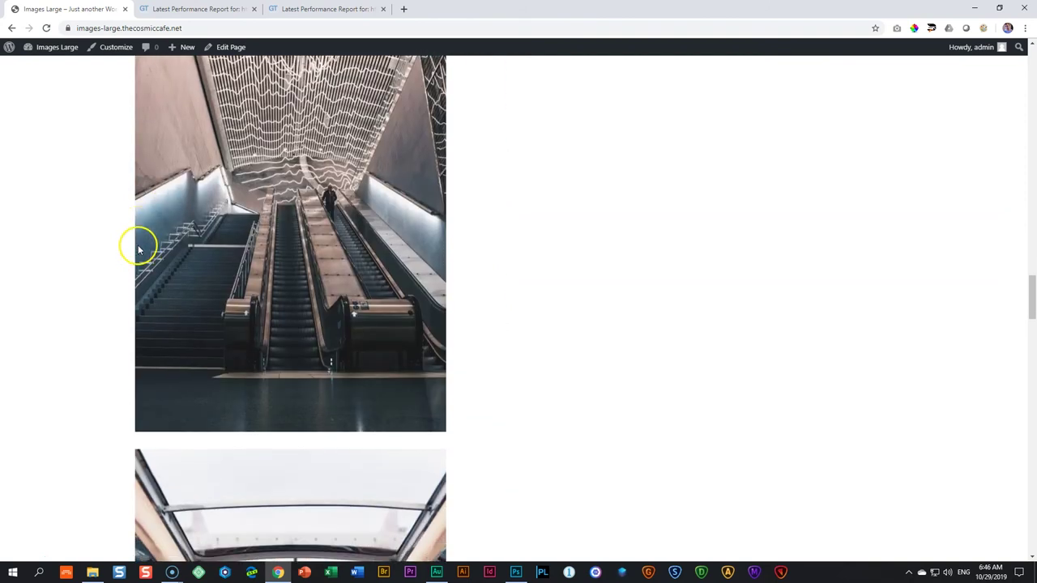
pyautogui.scroll(-3, 138, 247)
pyautogui.scroll(-5, 139, 247)
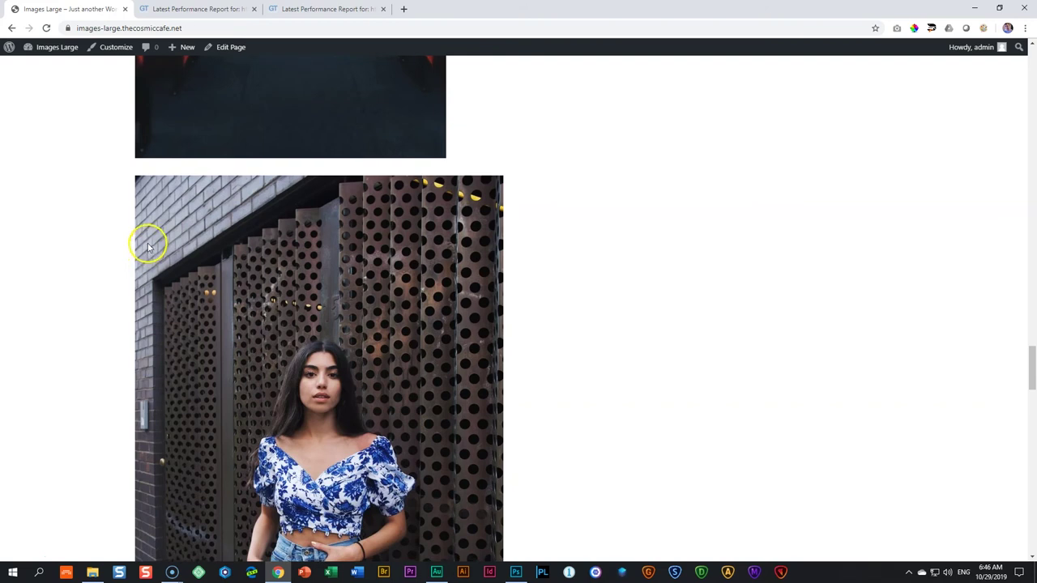
pyautogui.scroll(-3, 147, 251)
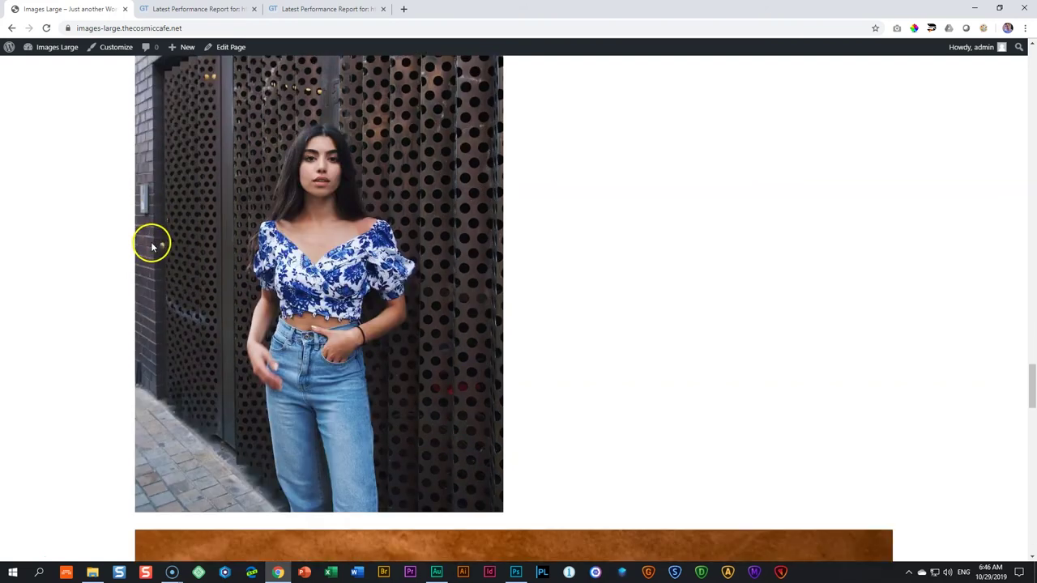
pyautogui.scroll(-6, 153, 244)
pyautogui.scroll(-7, 155, 245)
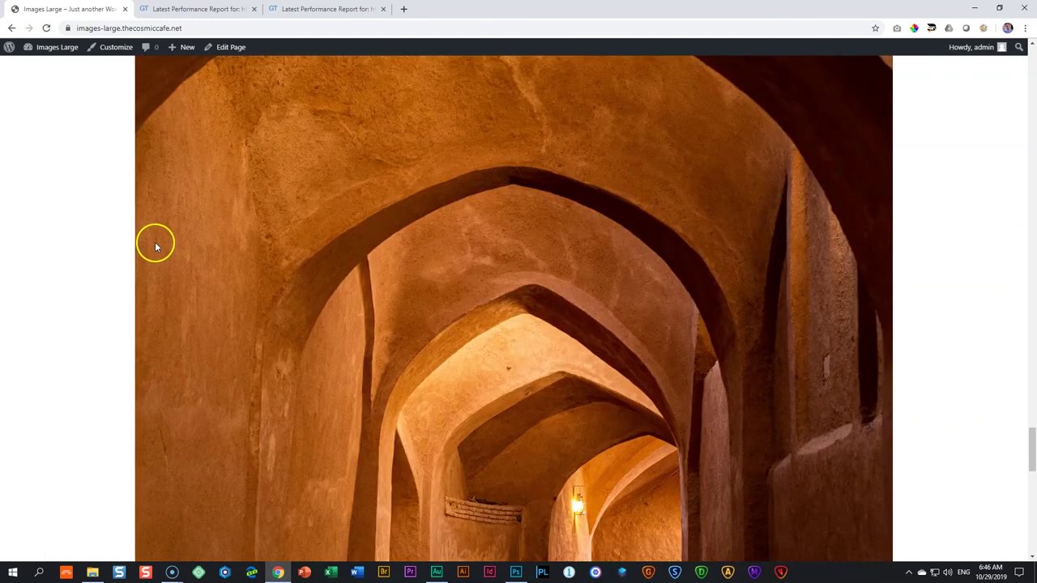
pyautogui.scroll(-3, 155, 245)
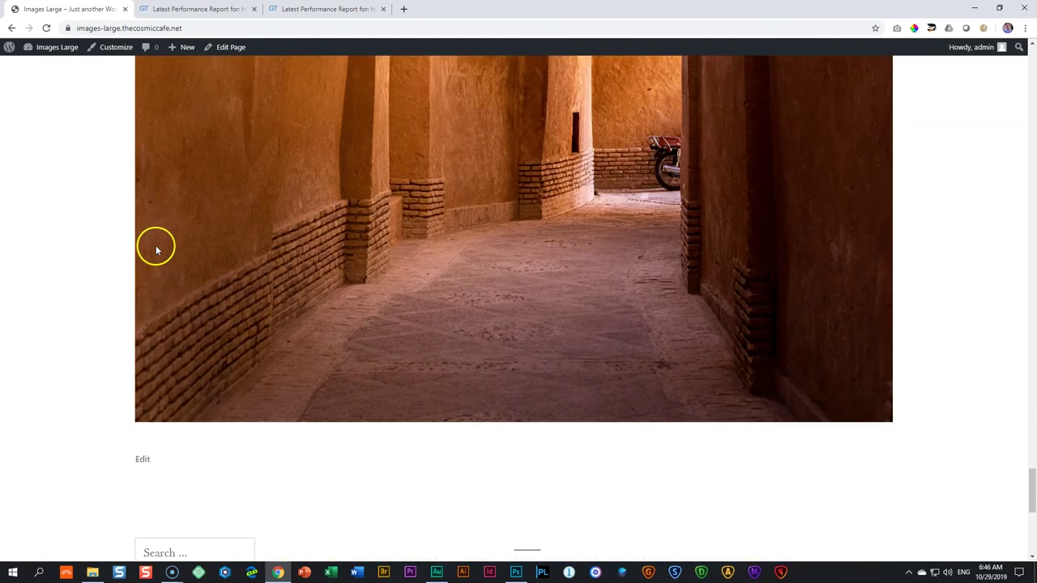
# Review the published photos back up to the LARGE heading, and bring up the GTmetrix report generated at 9:37 PM
pyautogui.scroll(6, 156, 247)
pyautogui.scroll(5, 156, 250)
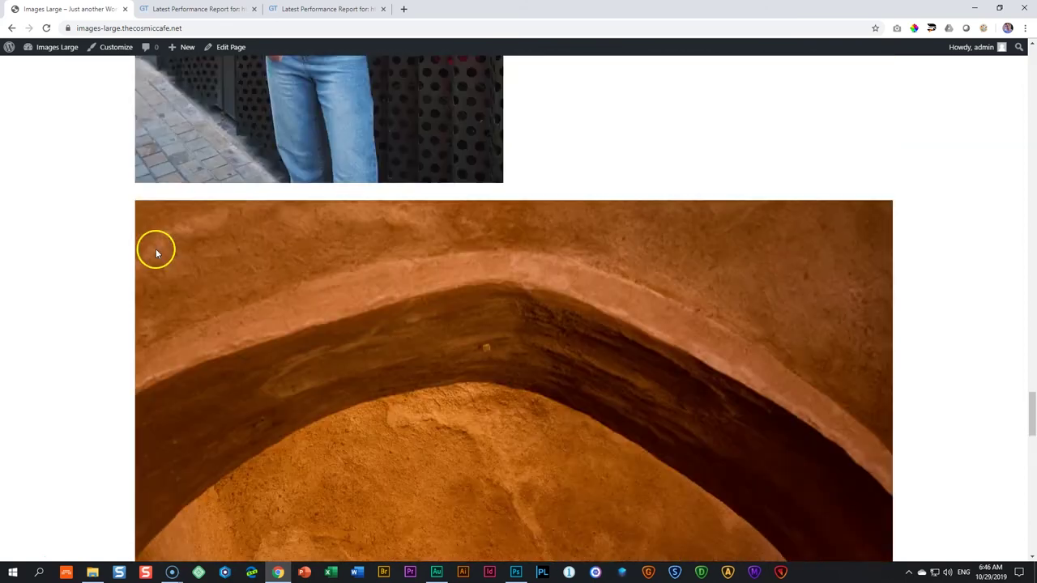
pyautogui.scroll(8, 152, 252)
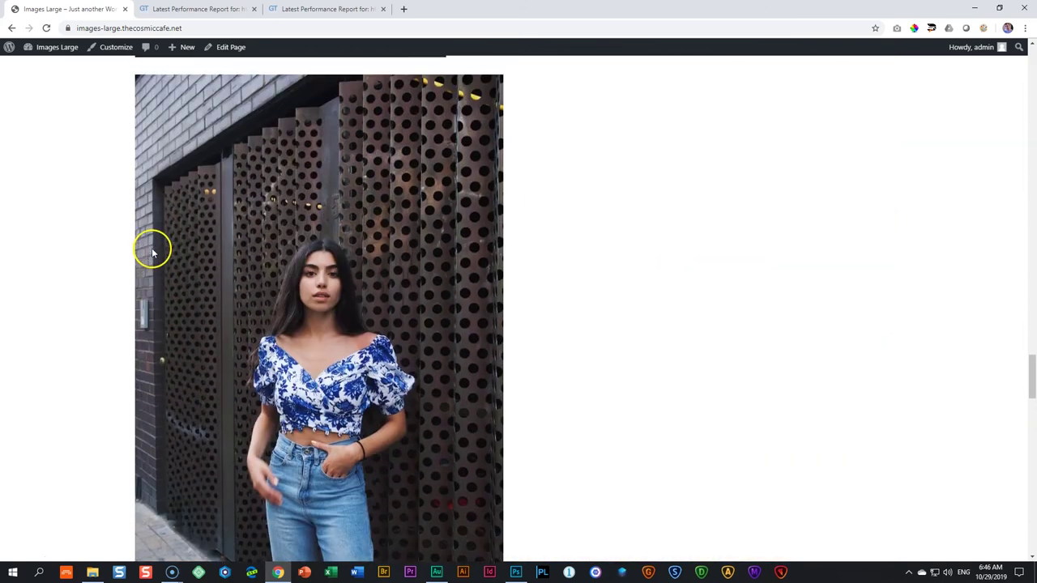
pyautogui.scroll(10, 152, 251)
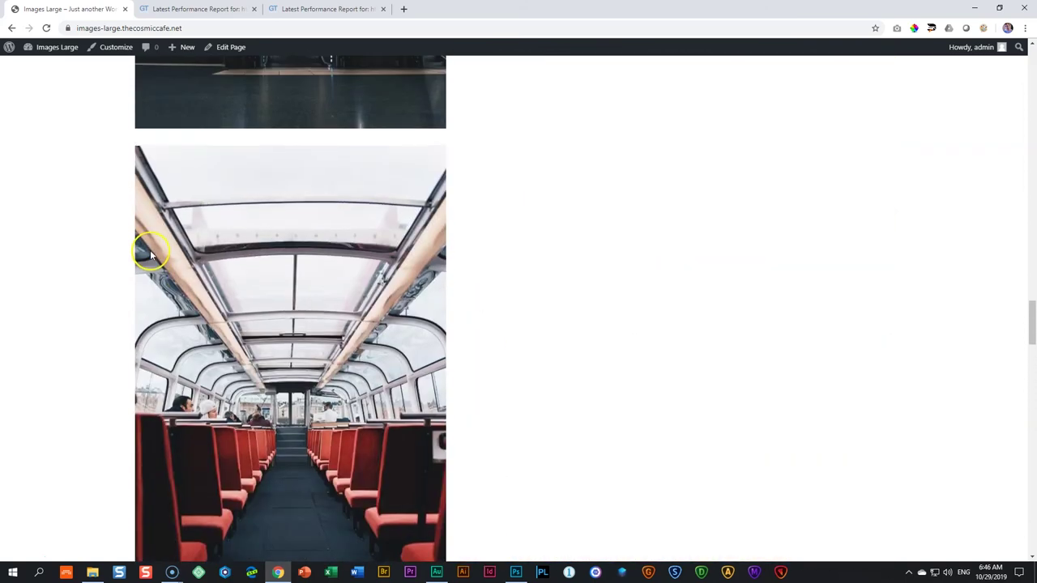
pyautogui.scroll(12, 150, 252)
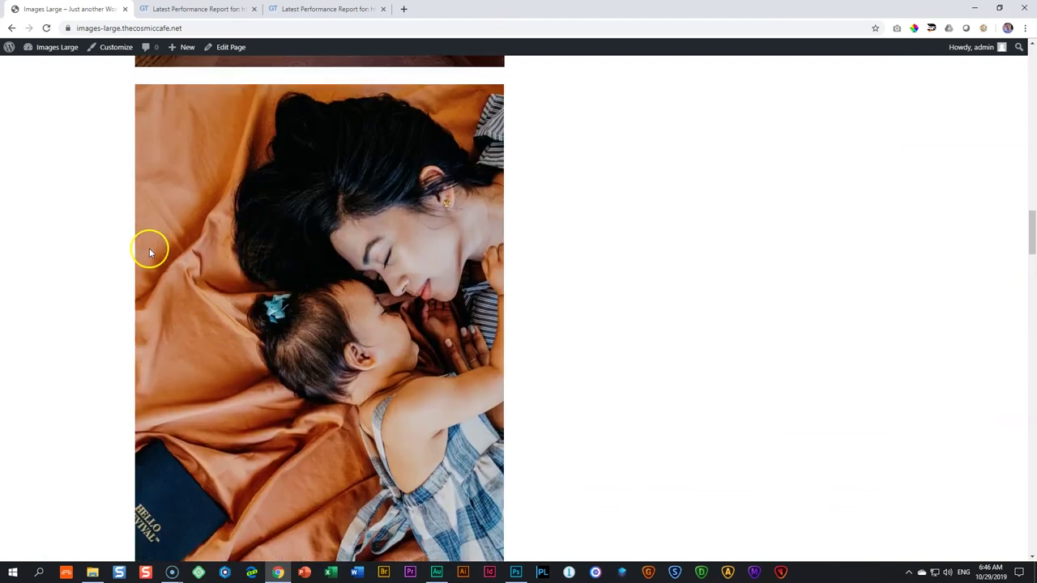
pyautogui.scroll(3, 150, 253)
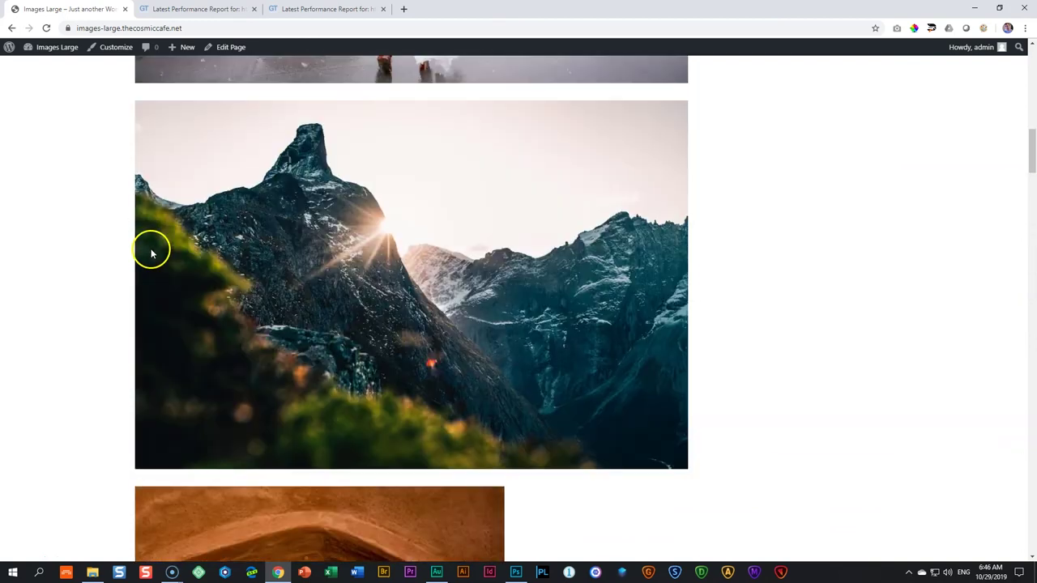
pyautogui.scroll(12, 151, 254)
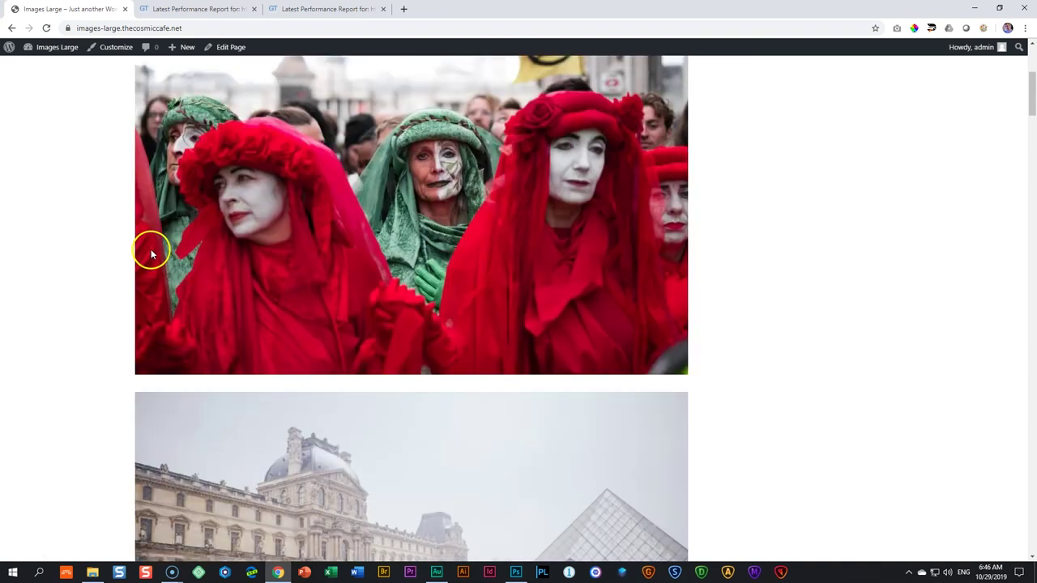
pyautogui.scroll(2, 150, 258)
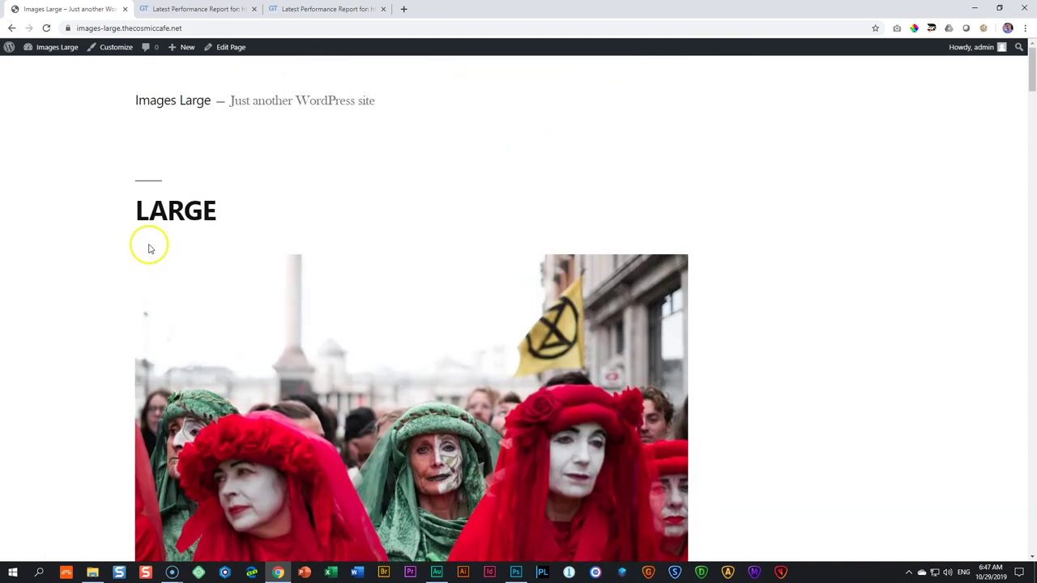
pyautogui.hotkey('ctrl', '3')
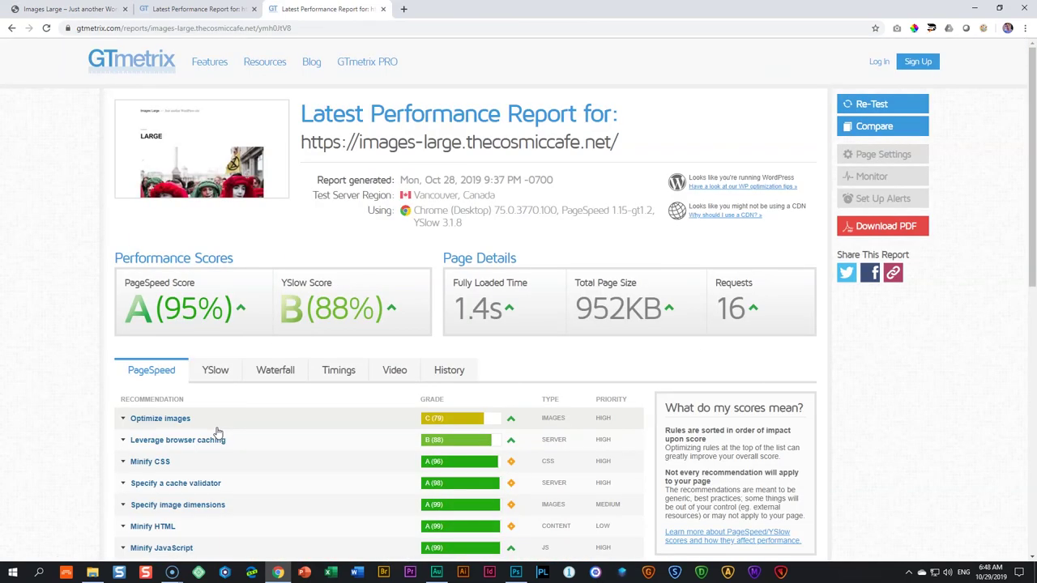